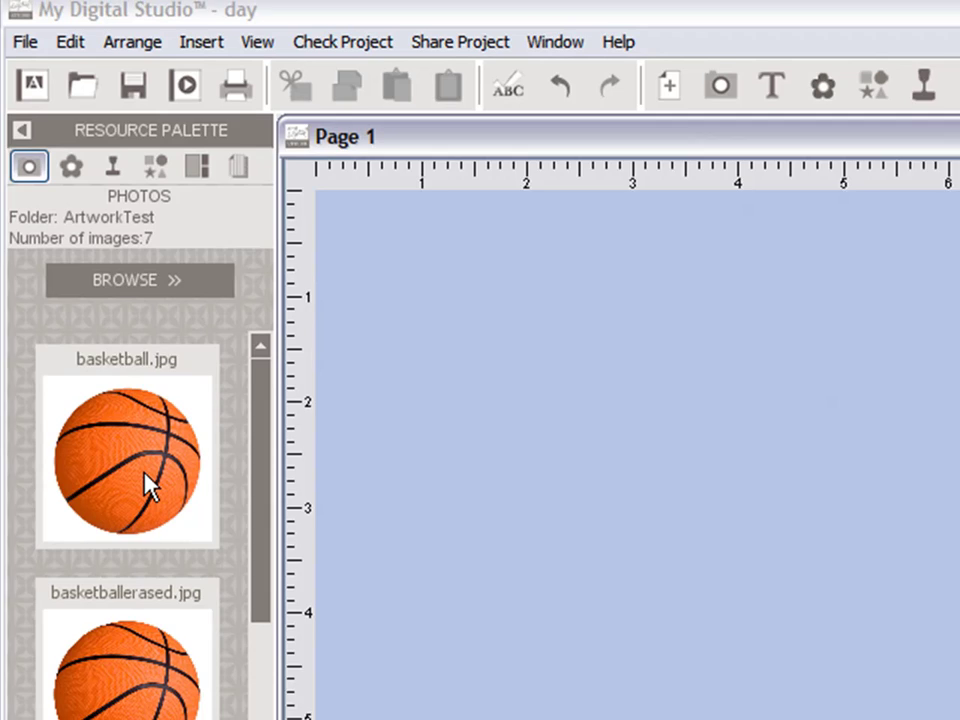
Place basketball.jpg on Page 1, shrink it, and move it near the top-left corner.
{"action": "left_click_drag", "start_coordinate": [150, 495], "coordinate": [592, 464]}
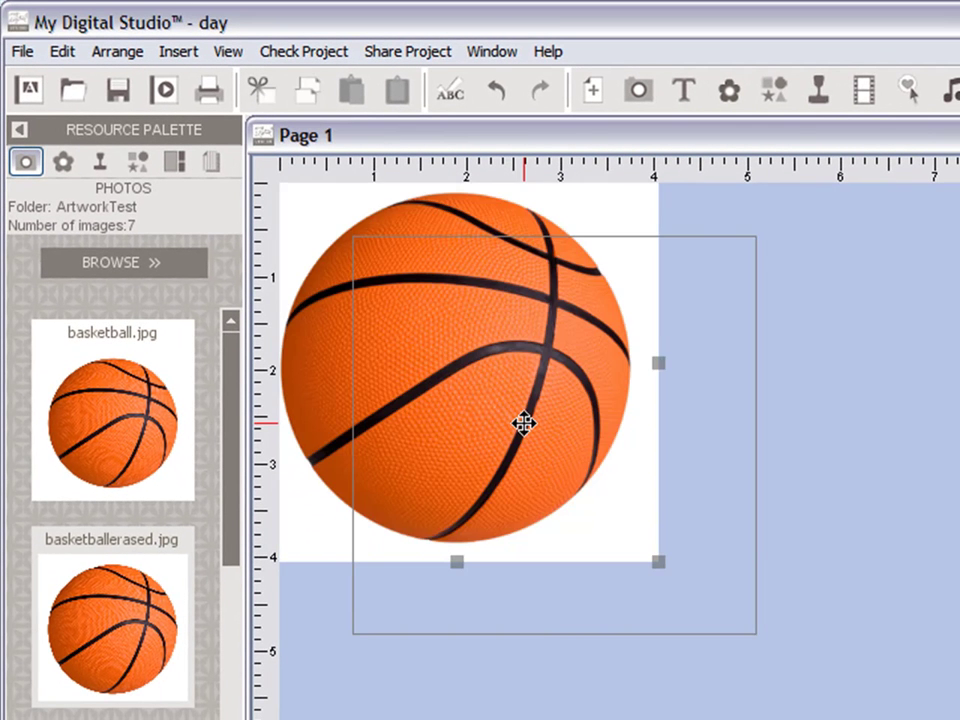
{"action": "left_click_drag", "start_coordinate": [523, 424], "coordinate": [523, 422]}
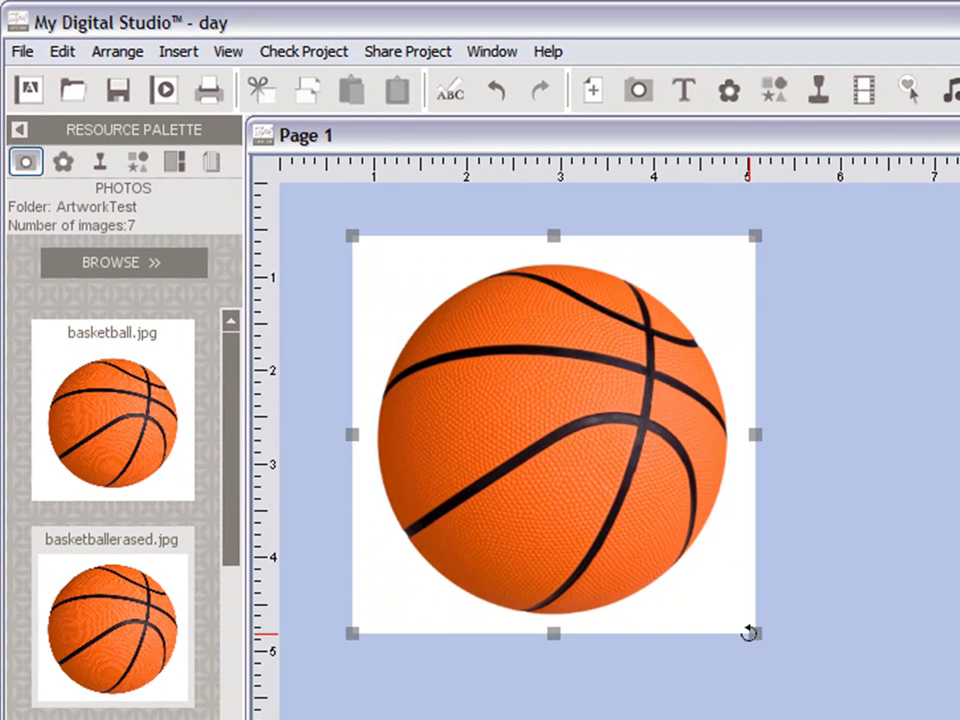
{"action": "left_click_drag", "start_coordinate": [755, 634], "coordinate": [514, 447]}
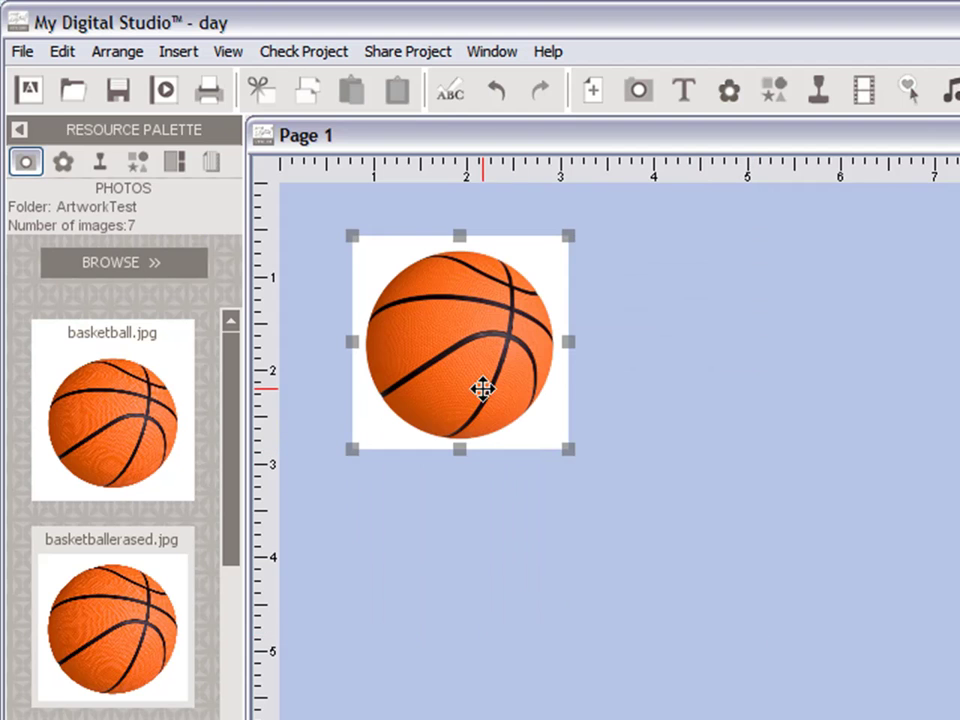
{"action": "left_click_drag", "start_coordinate": [482, 388], "coordinate": [438, 369]}
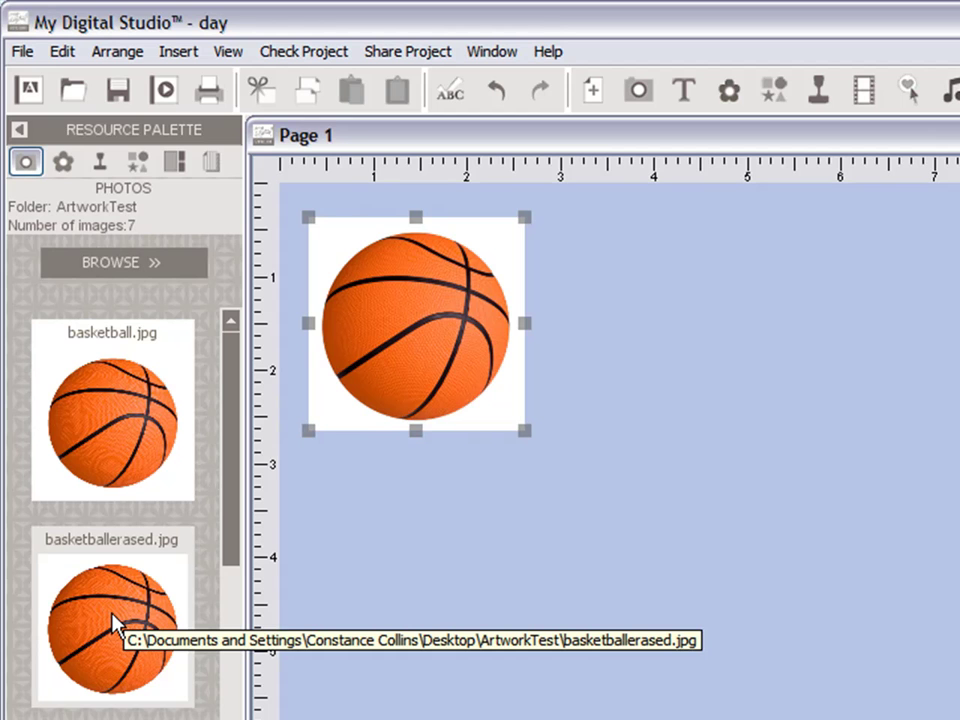
Place basketballerased.jpg on the page, shrink it, and set it beside the first basketball.
{"action": "left_click_drag", "start_coordinate": [113, 622], "coordinate": [718, 368]}
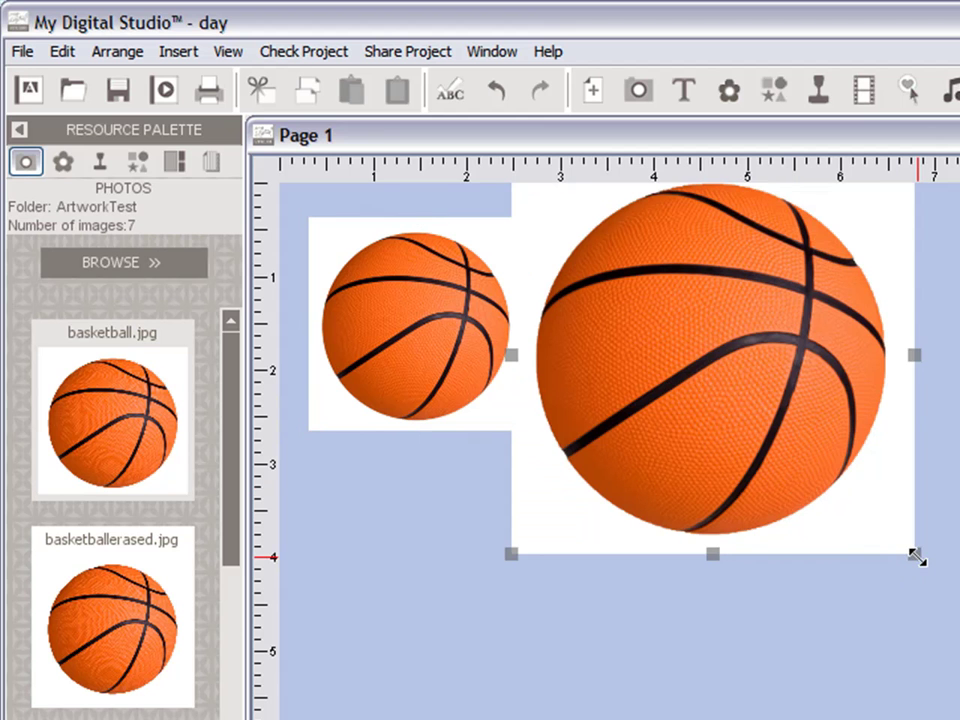
{"action": "left_click_drag", "start_coordinate": [916, 557], "coordinate": [688, 346]}
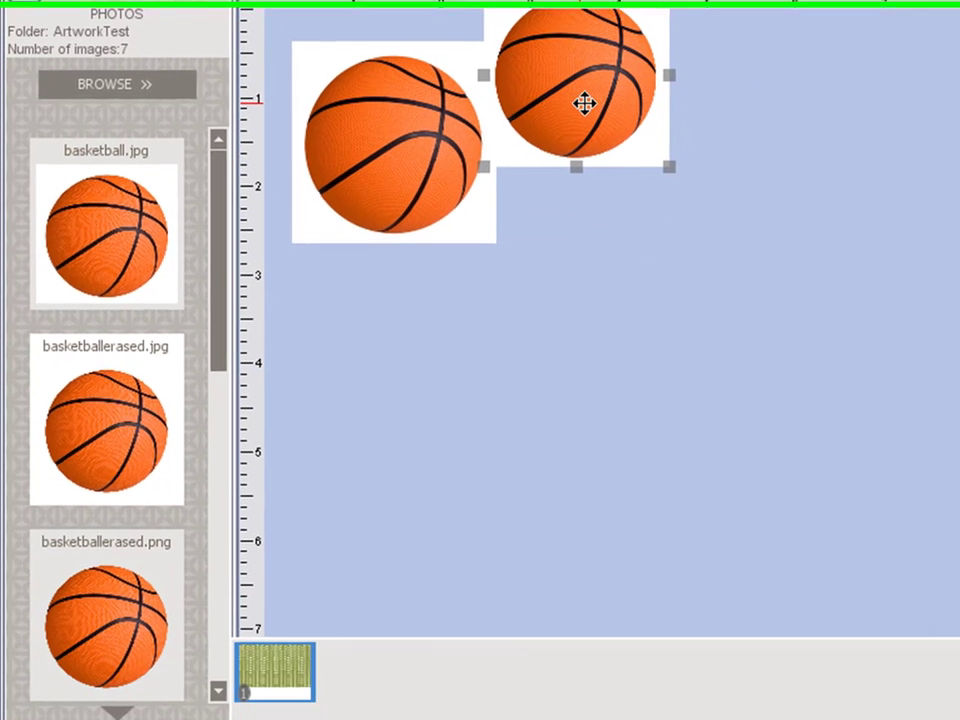
{"action": "left_click_drag", "start_coordinate": [584, 103], "coordinate": [611, 163]}
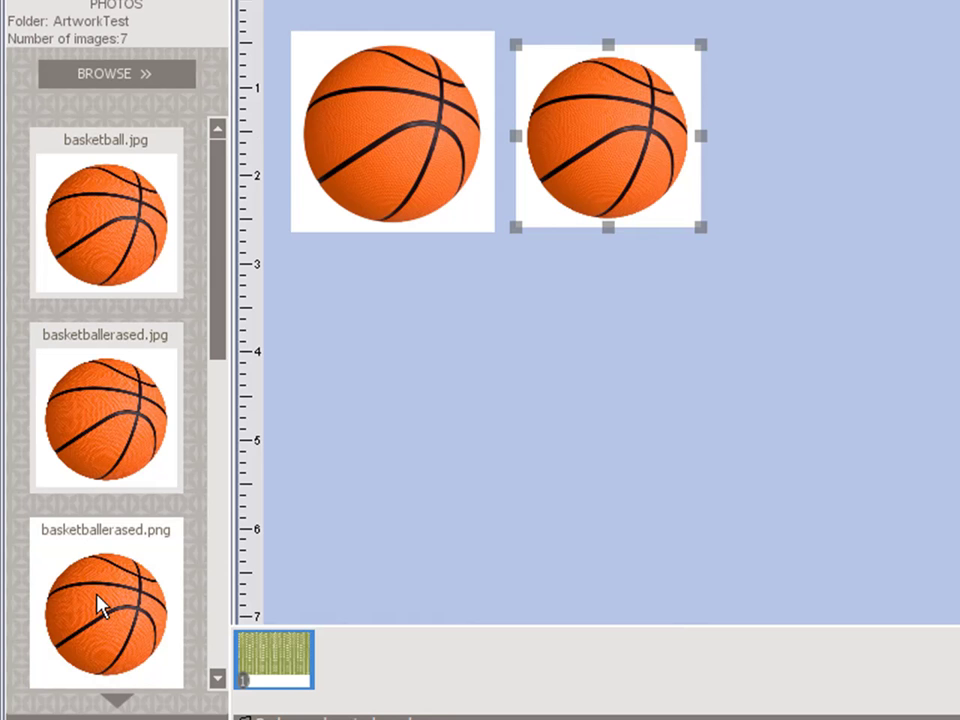
Add basketballerased.png, rotate it about 10 degrees, and shrink it into the row.
{"action": "left_click_drag", "start_coordinate": [99, 606], "coordinate": [864, 124]}
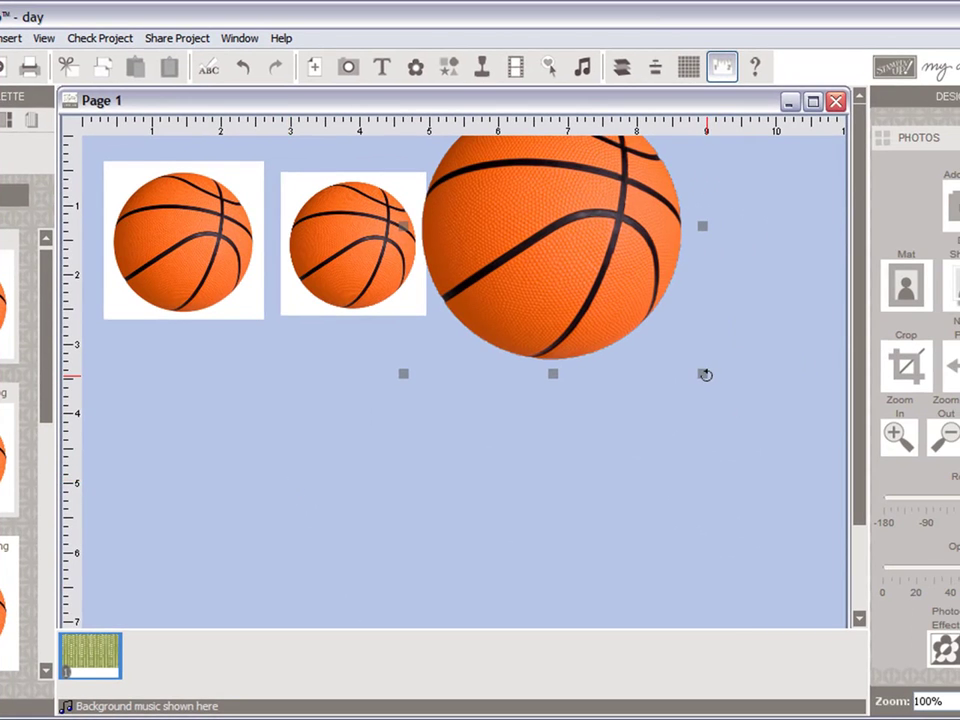
{"action": "left_click_drag", "start_coordinate": [706, 375], "coordinate": [582, 269]}
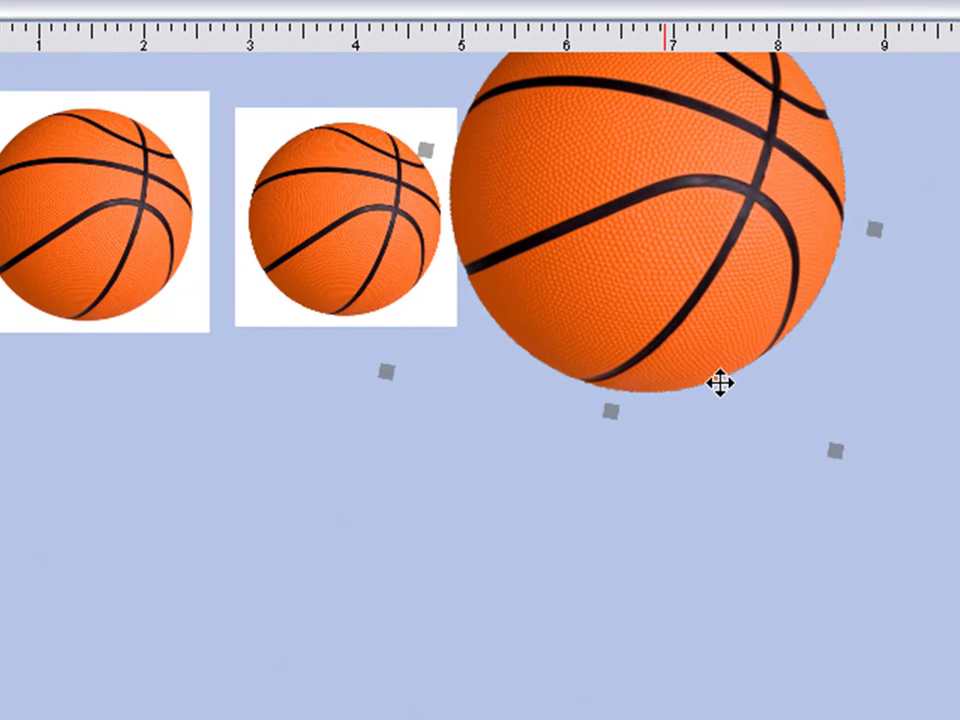
{"action": "left_click_drag", "start_coordinate": [720, 382], "coordinate": [739, 411]}
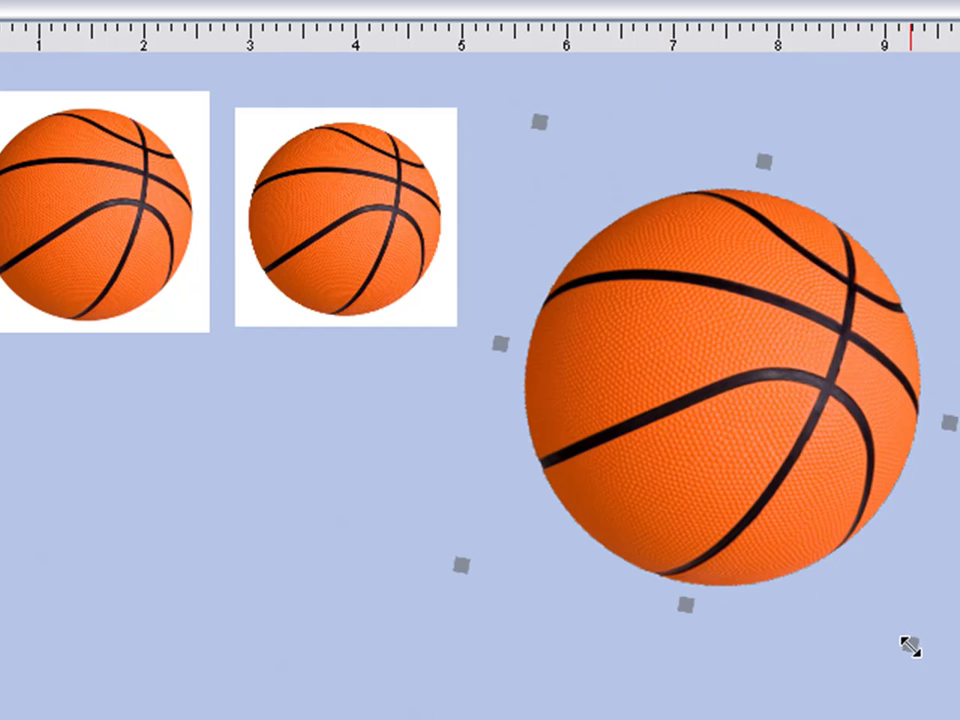
{"action": "left_click_drag", "start_coordinate": [910, 646], "coordinate": [720, 382]}
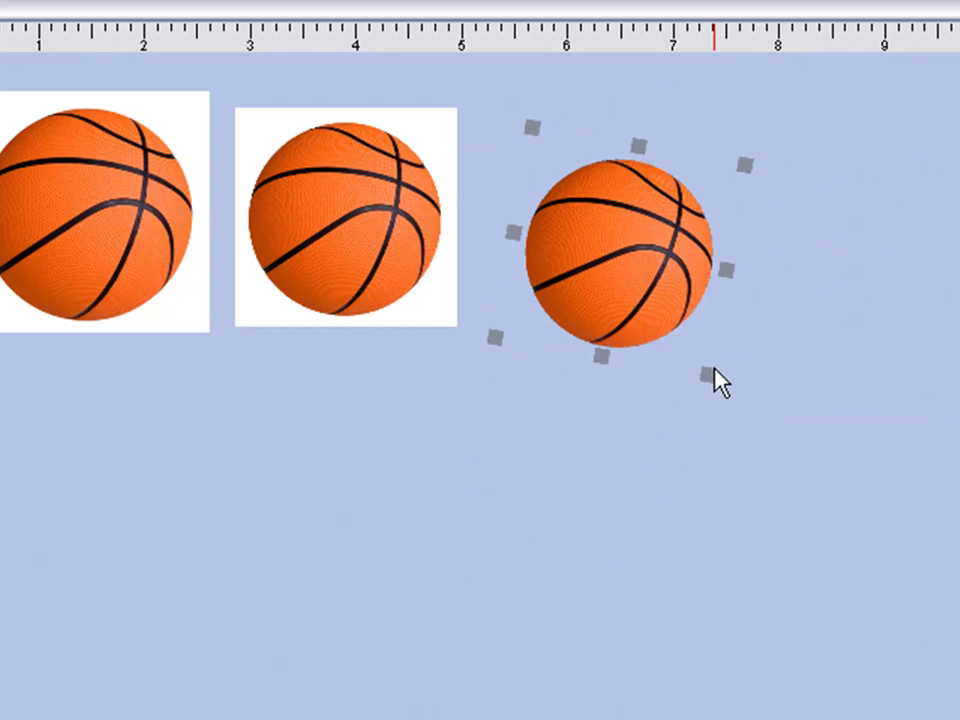
Give the third basketball a 35% opacity, blur 5 drop shadow and nudge it right.
{"action": "left_click_drag", "start_coordinate": [635, 264], "coordinate": [616, 219]}
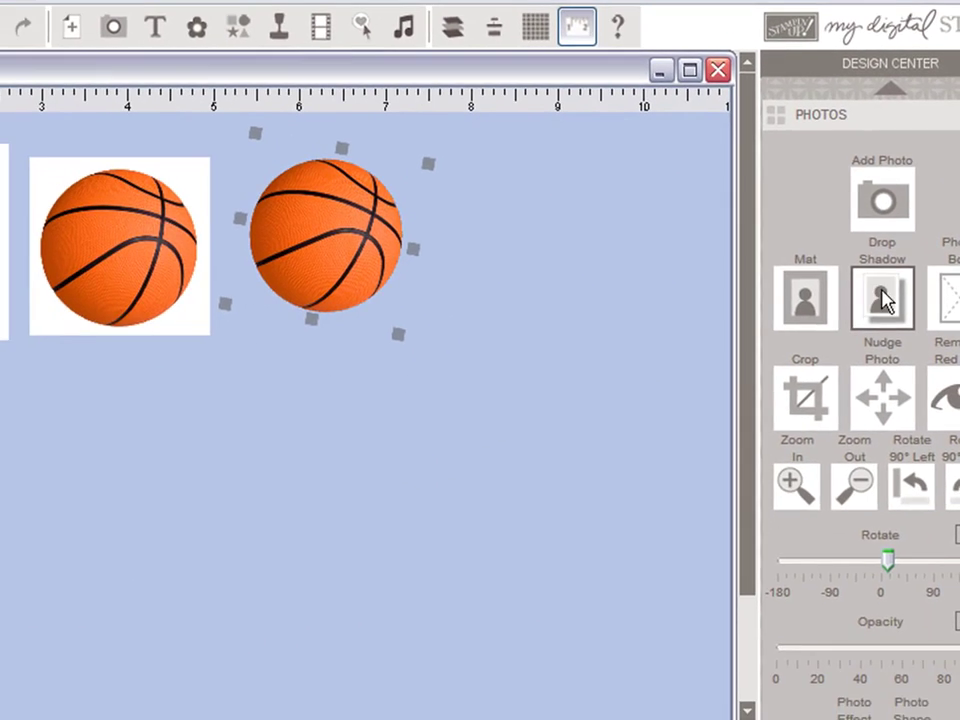
{"action": "left_click", "coordinate": [868, 340]}
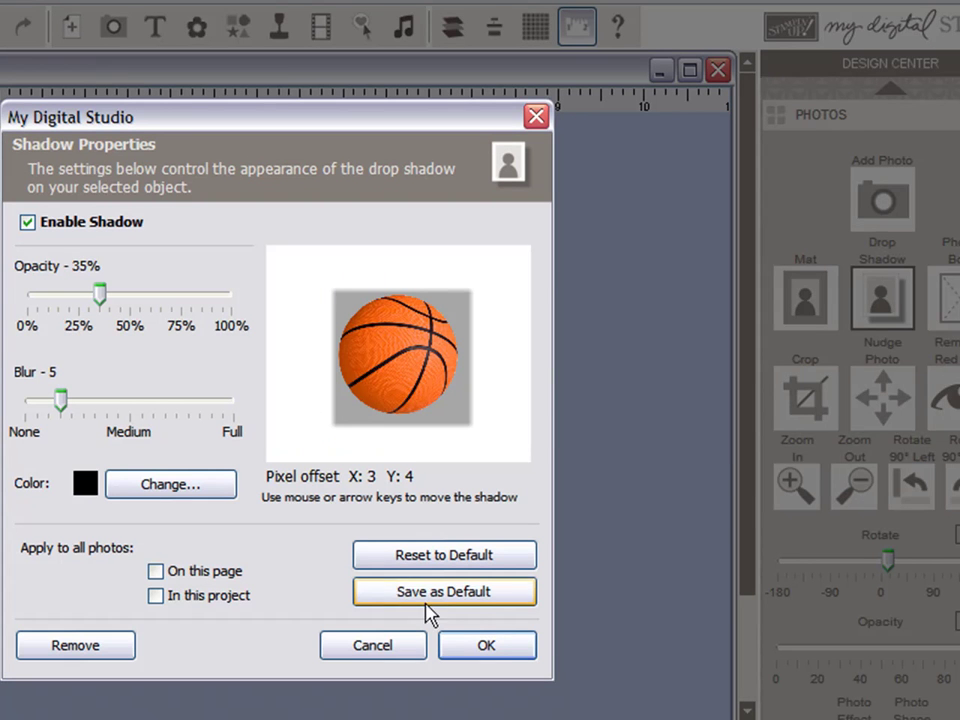
{"action": "left_click", "coordinate": [506, 645]}
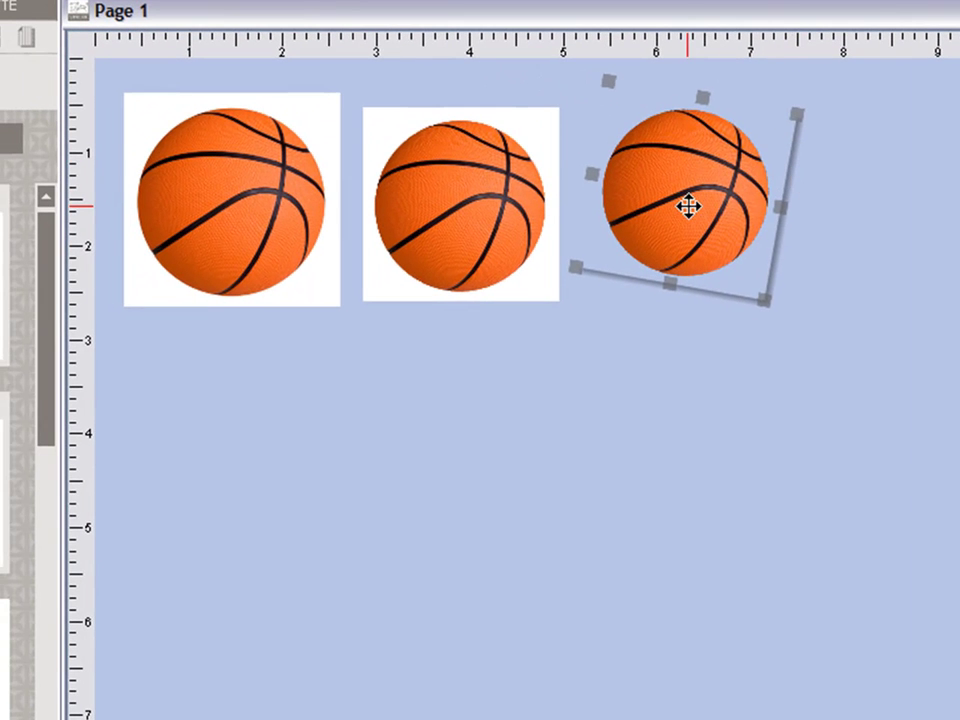
{"action": "left_click_drag", "start_coordinate": [688, 206], "coordinate": [708, 213]}
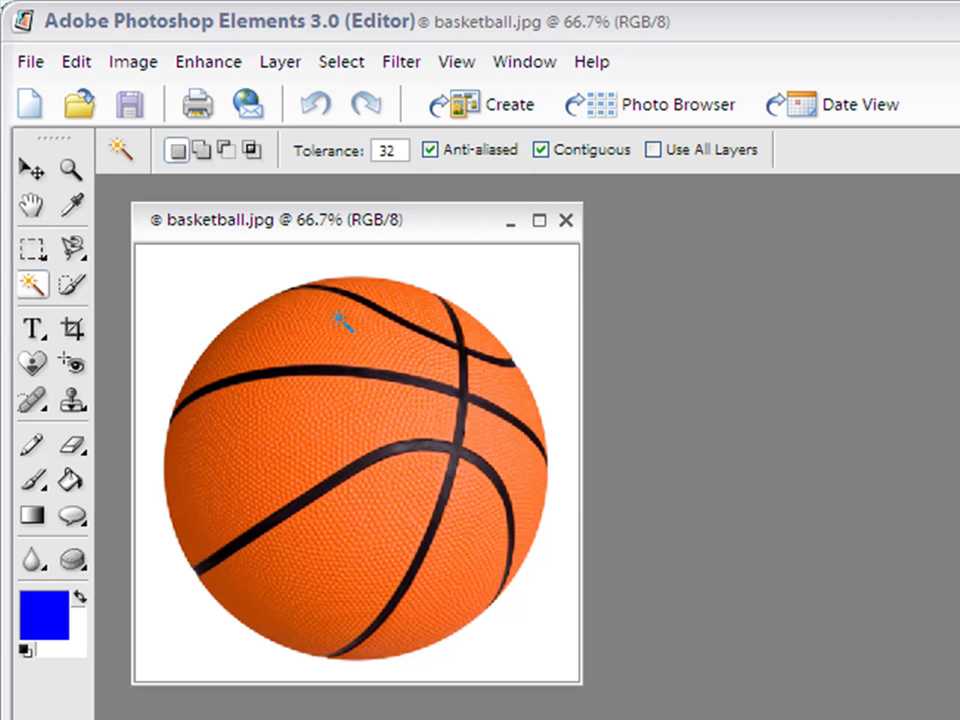
Select the whole basketball image with the Rectangular Marquee and copy it.
{"action": "left_click", "coordinate": [33, 250]}
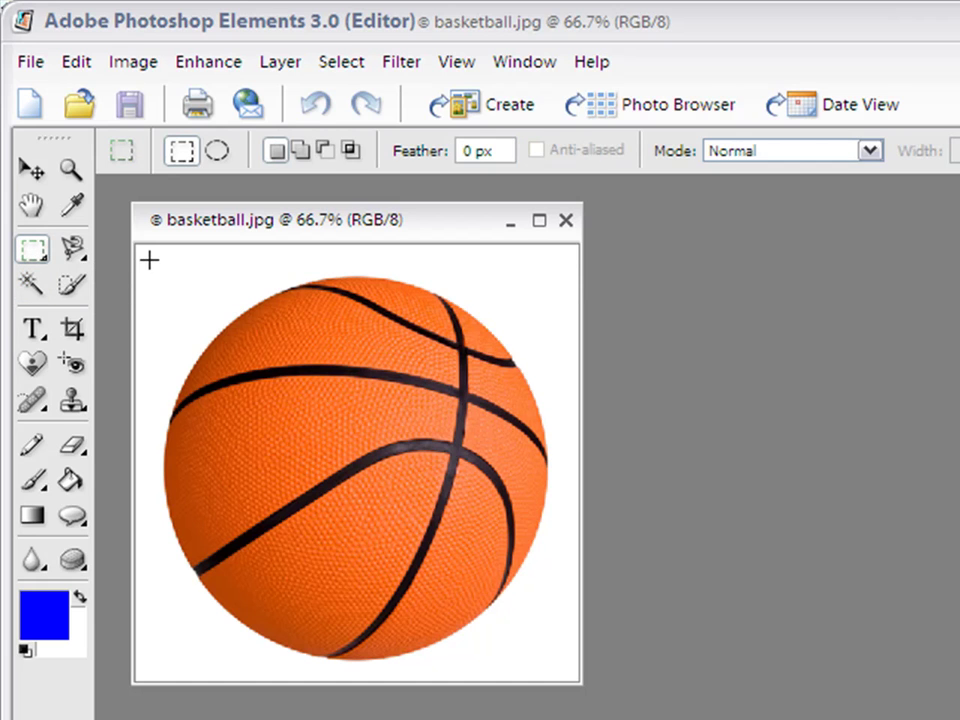
{"action": "left_click_drag", "start_coordinate": [149, 260], "coordinate": [566, 671]}
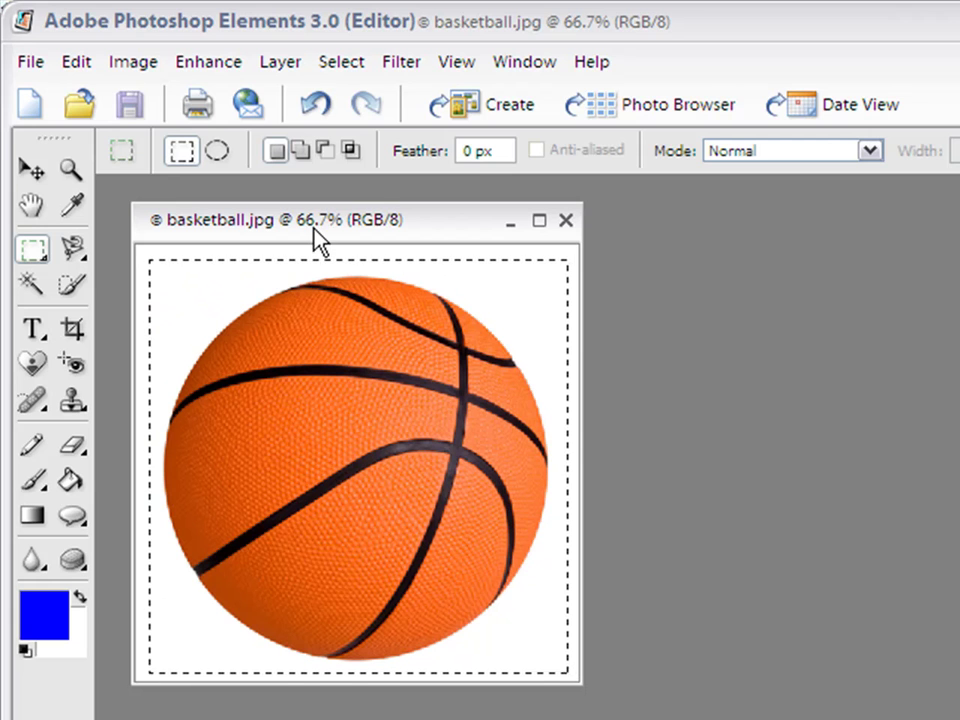
{"action": "left_click", "coordinate": [82, 63]}
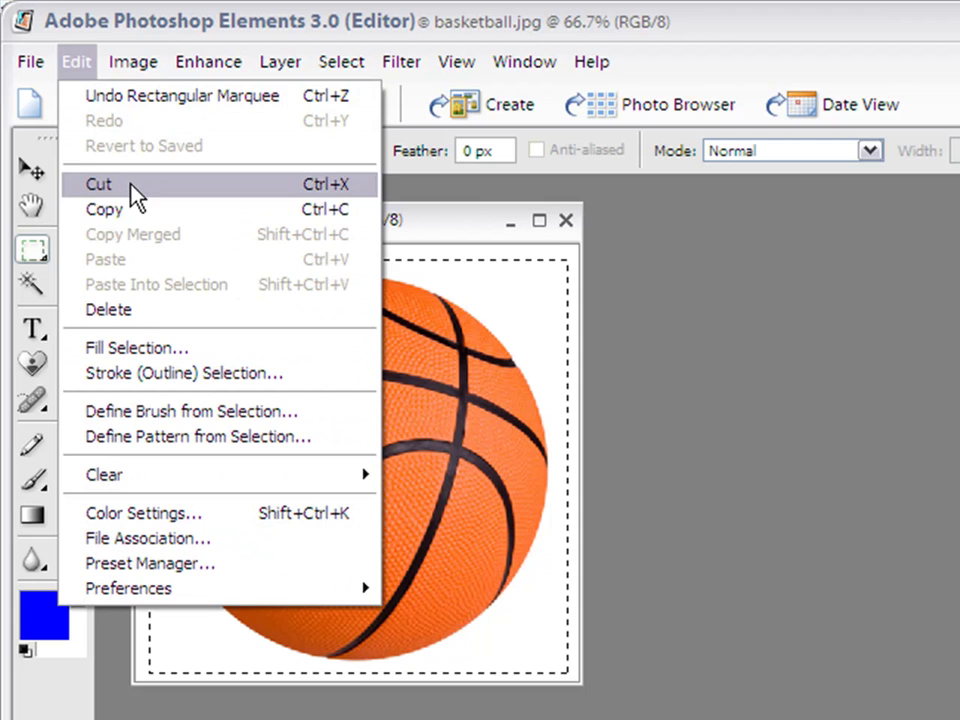
{"action": "left_click", "coordinate": [127, 212]}
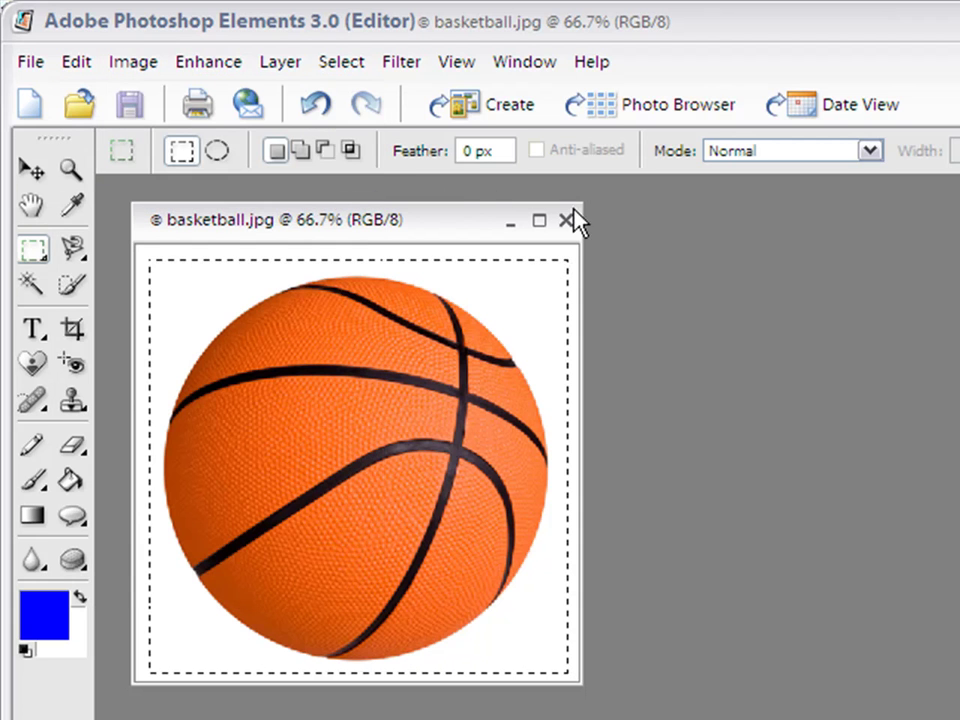
Create a new 427 × 422 image from the clipboard with a transparent background.
{"action": "left_click", "coordinate": [28, 62]}
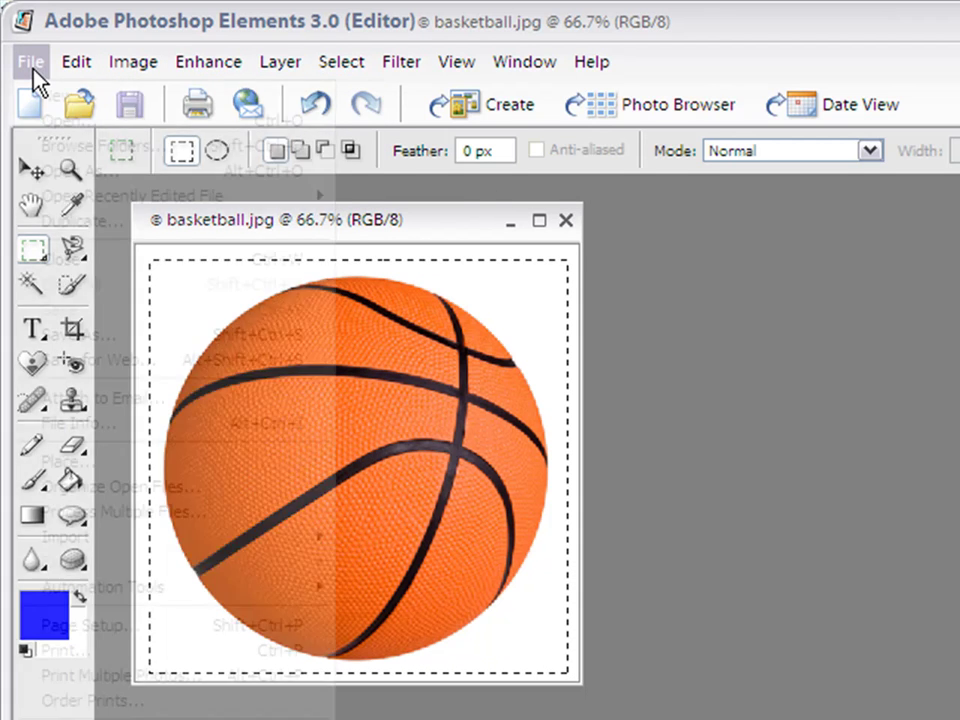
{"action": "mouse_move", "coordinate": [52, 110]}
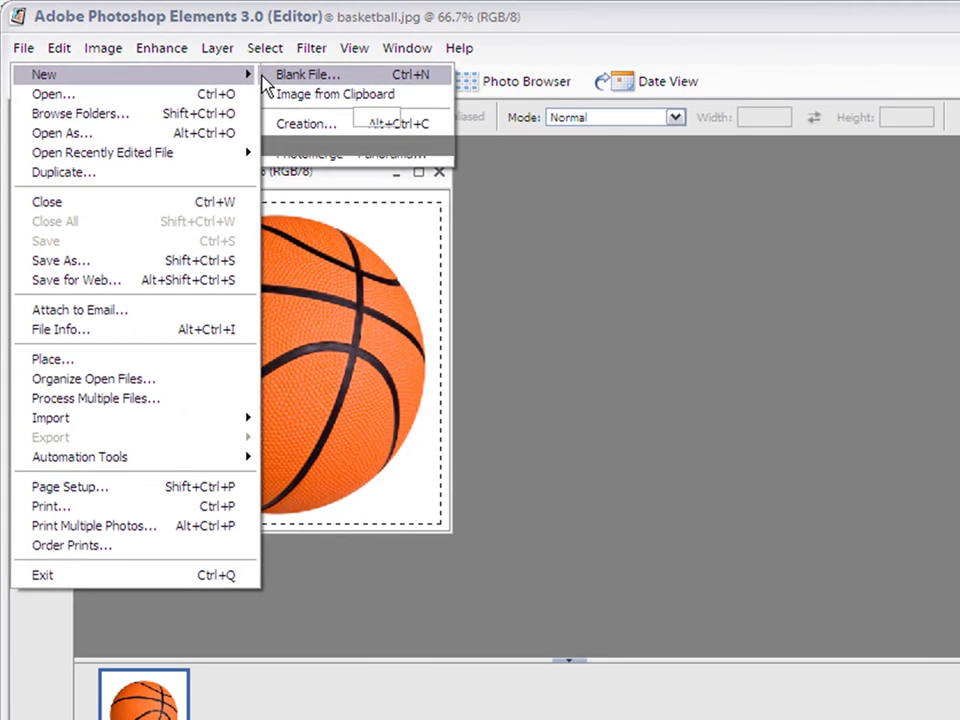
{"action": "left_click", "coordinate": [300, 88]}
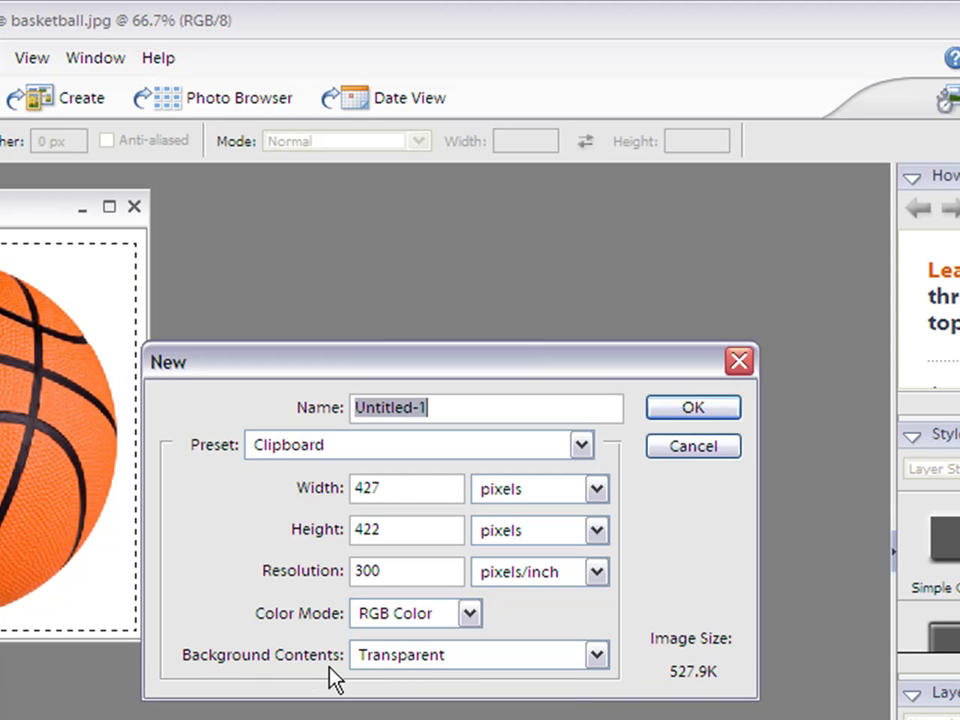
{"action": "left_click", "coordinate": [712, 412]}
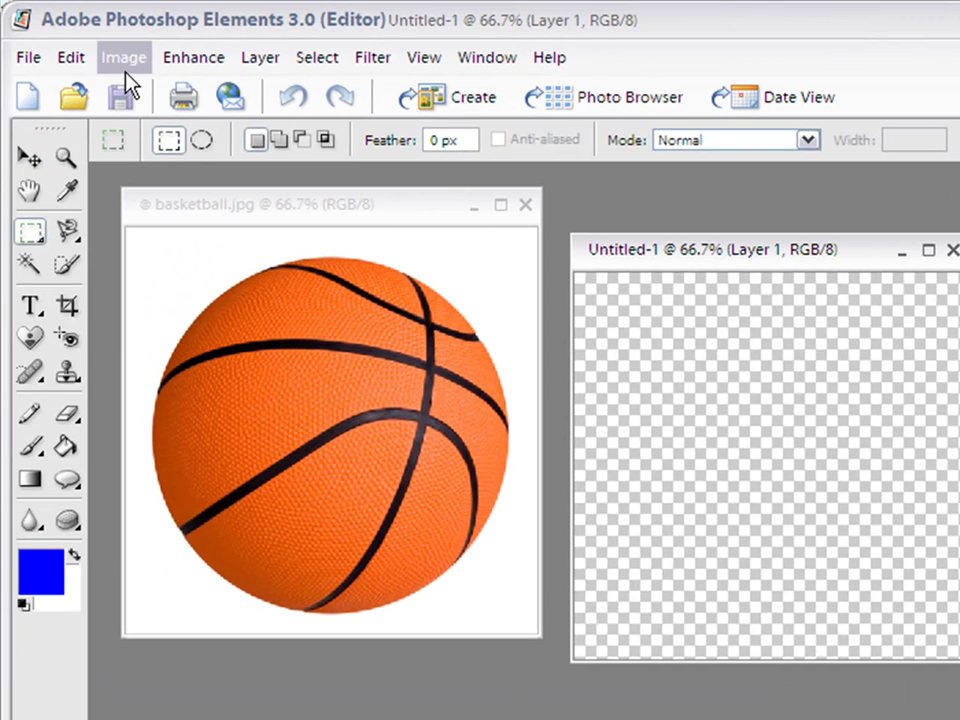
Paste the basketball into Untitled-1 and close the original basketball.jpg window.
{"action": "left_click", "coordinate": [82, 62]}
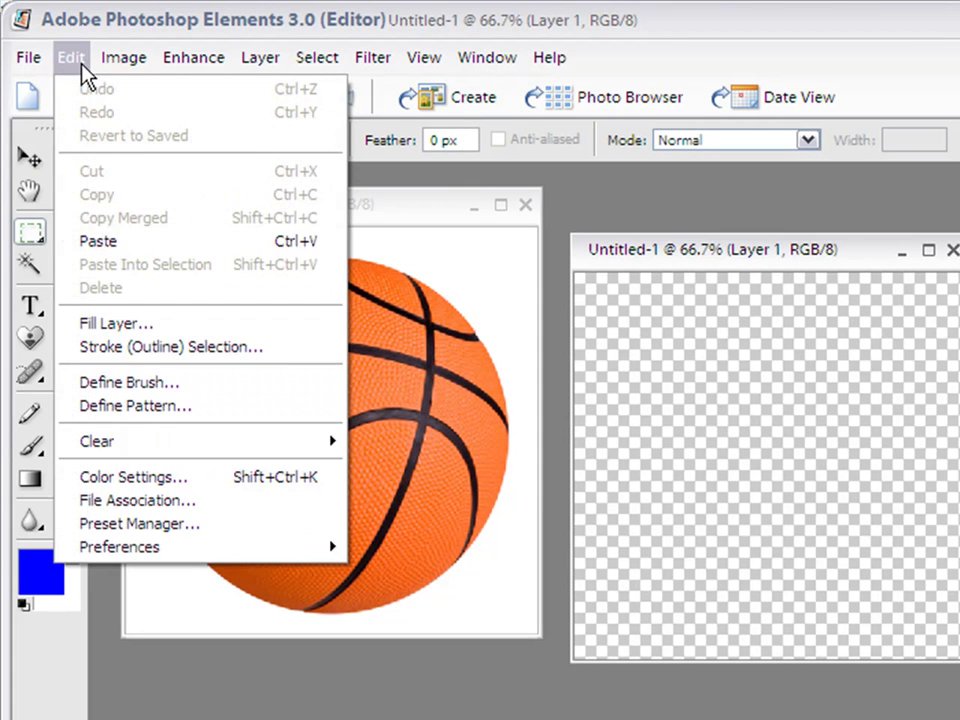
{"action": "left_click", "coordinate": [80, 243]}
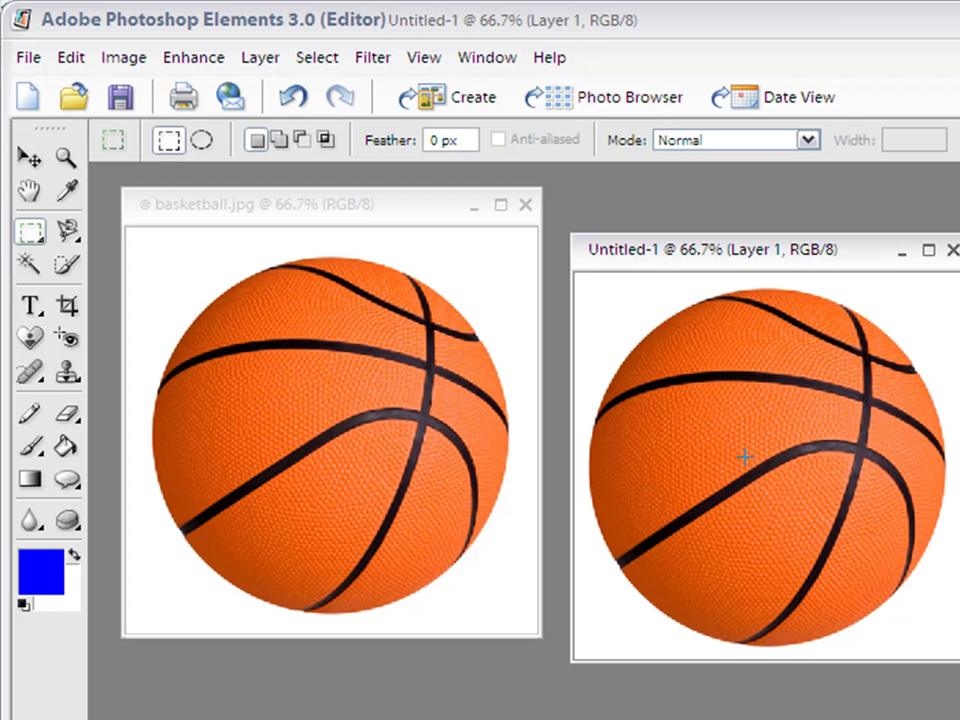
{"action": "left_click", "coordinate": [524, 207]}
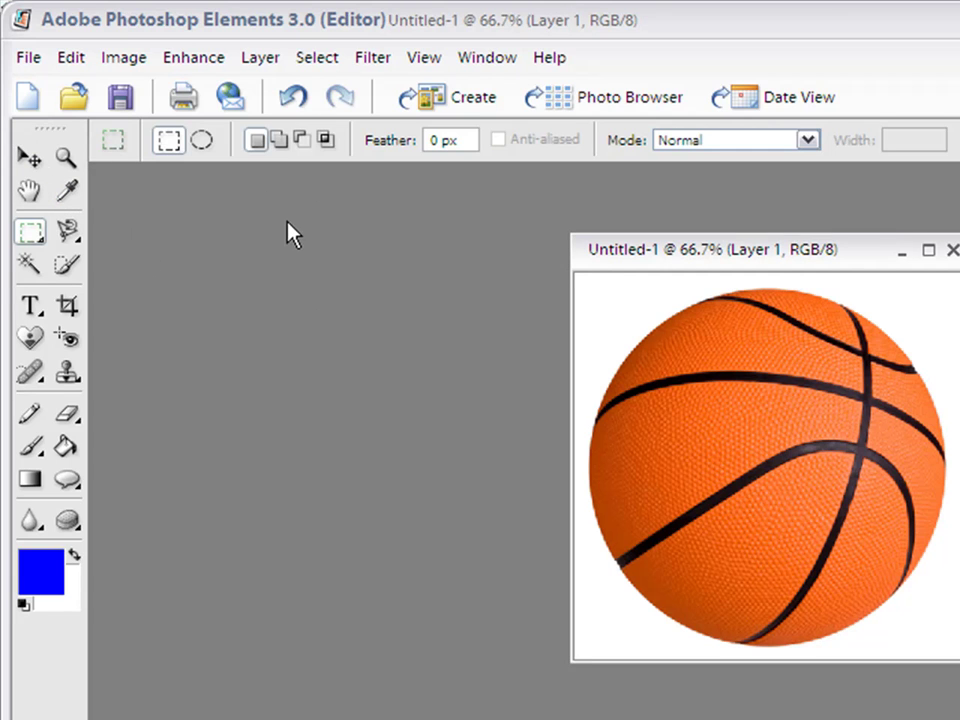
Select the white background by colour, delete it to transparency, and deselect.
{"action": "left_click", "coordinate": [25, 263]}
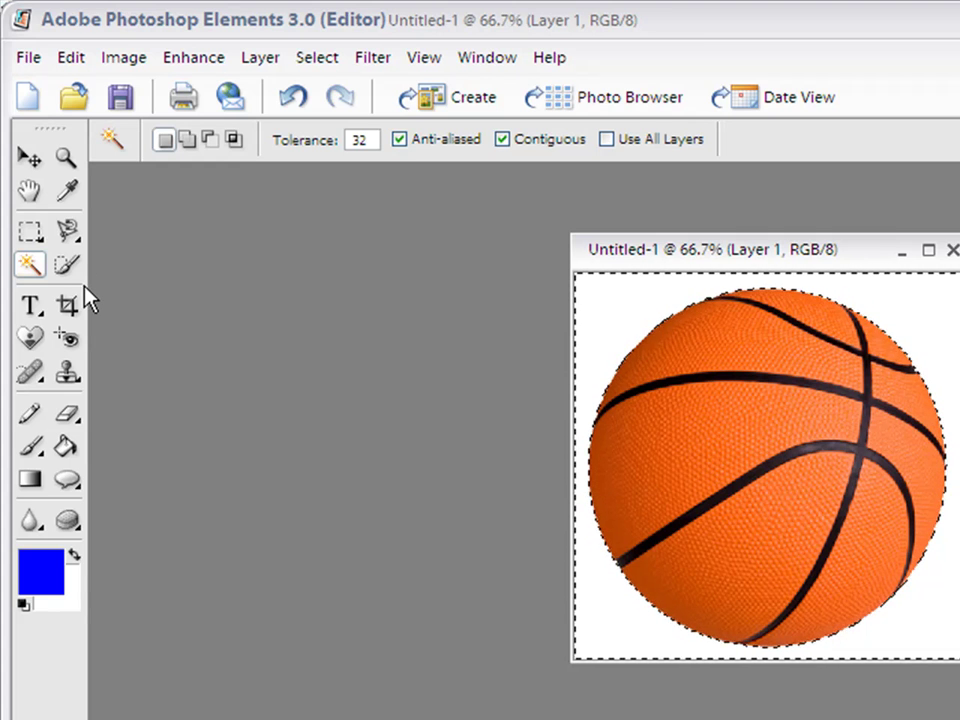
{"action": "key", "text": "Delete"}
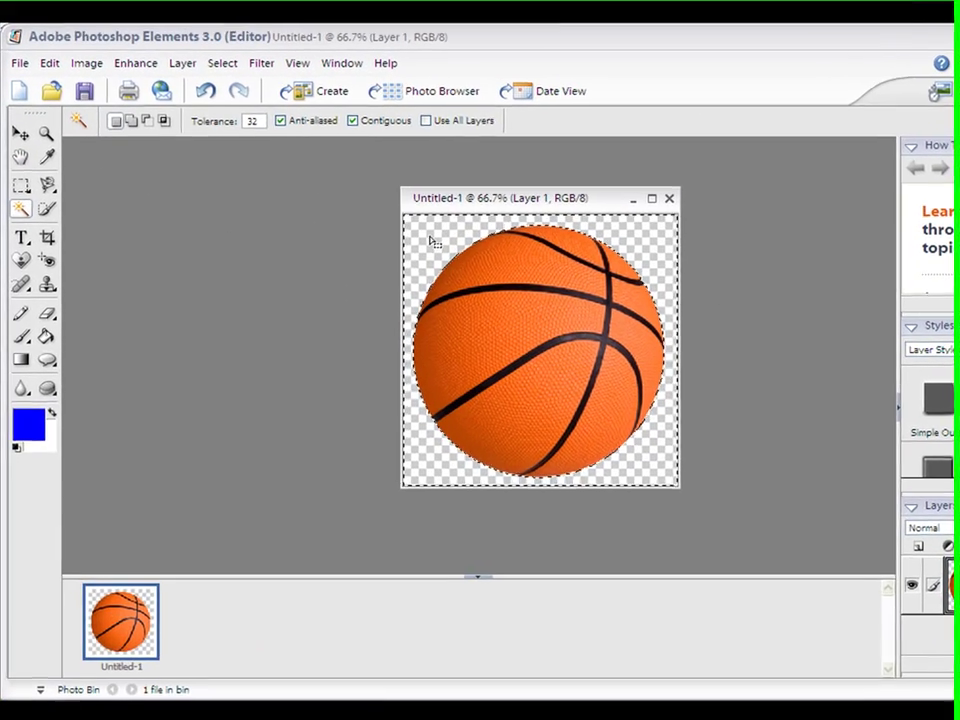
{"action": "key", "text": "ctrl+d"}
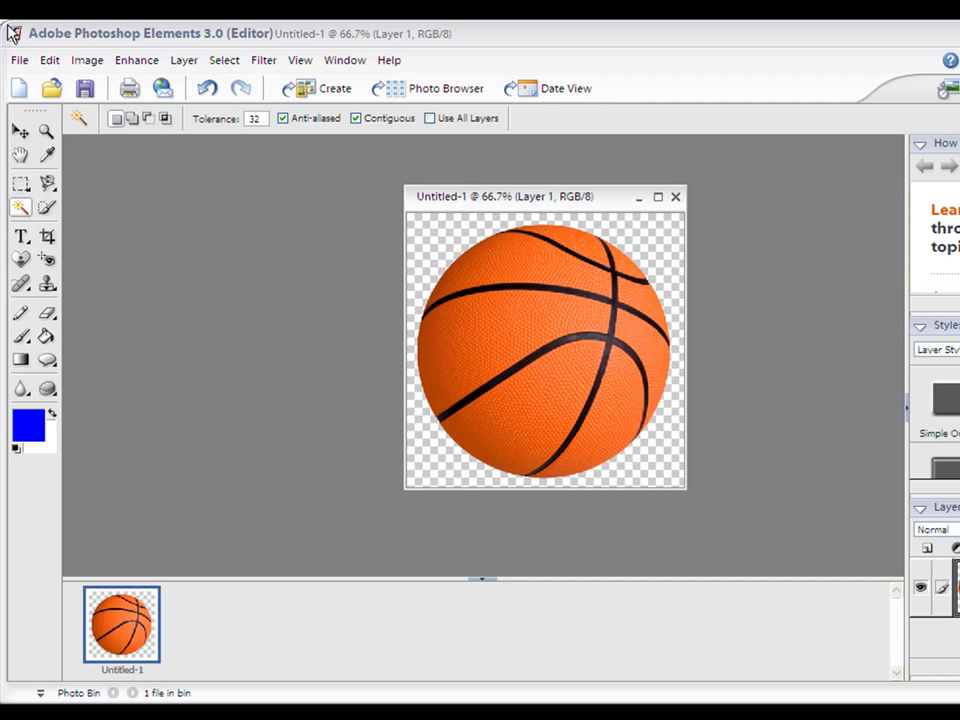
Save the image as a non-interlaced PNG named basketballtest, declining the Organizer.
{"action": "left_click", "coordinate": [19, 61]}
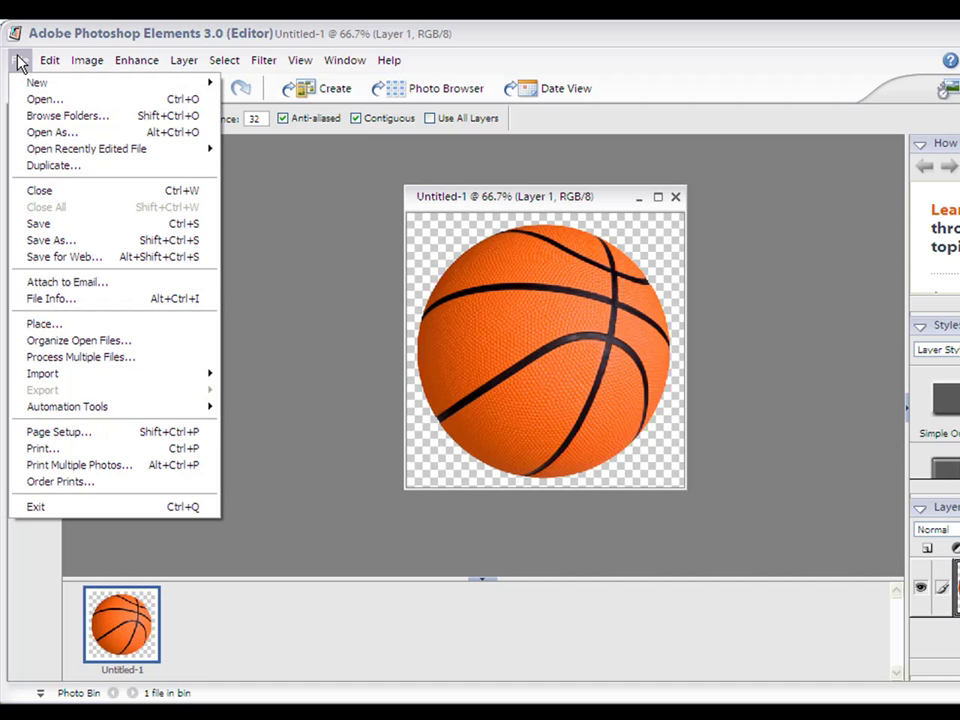
{"action": "left_click", "coordinate": [44, 241]}
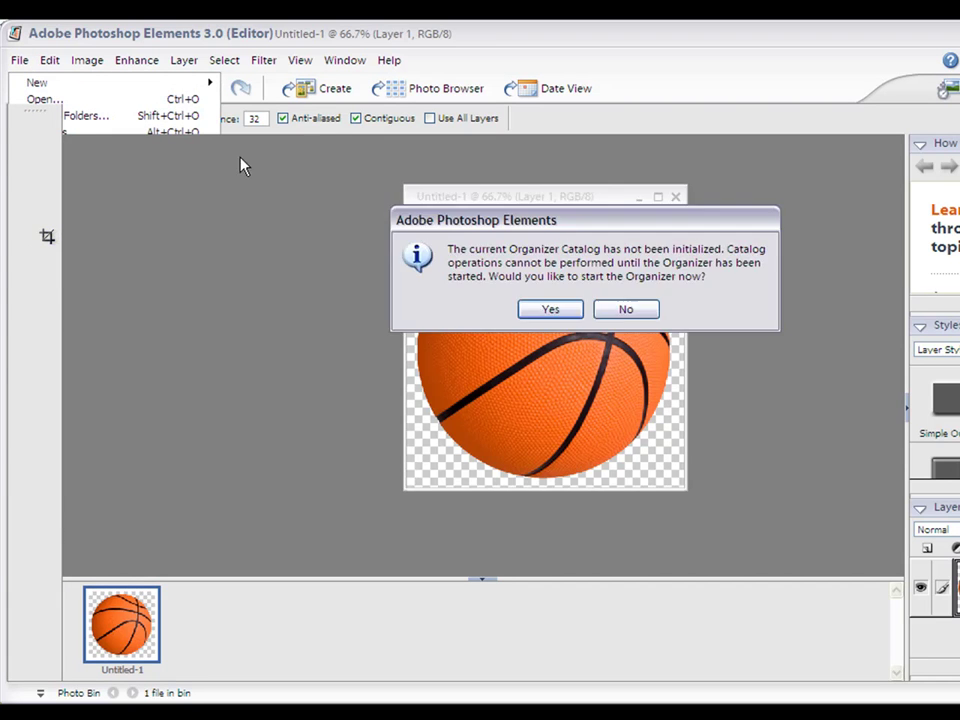
{"action": "key", "text": "n"}
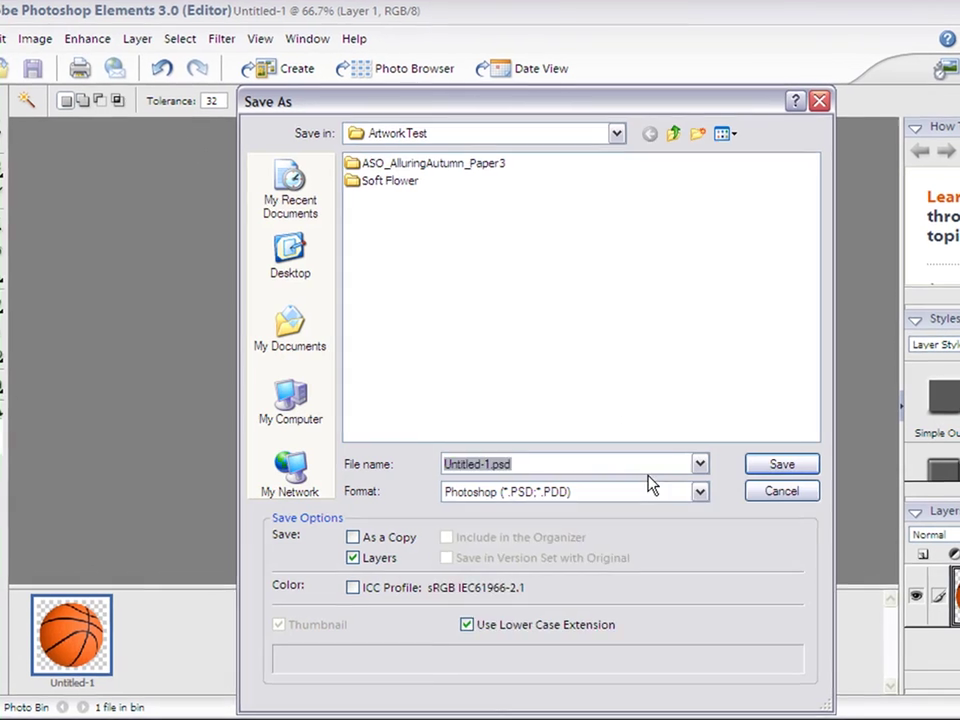
{"action": "left_click", "coordinate": [655, 488]}
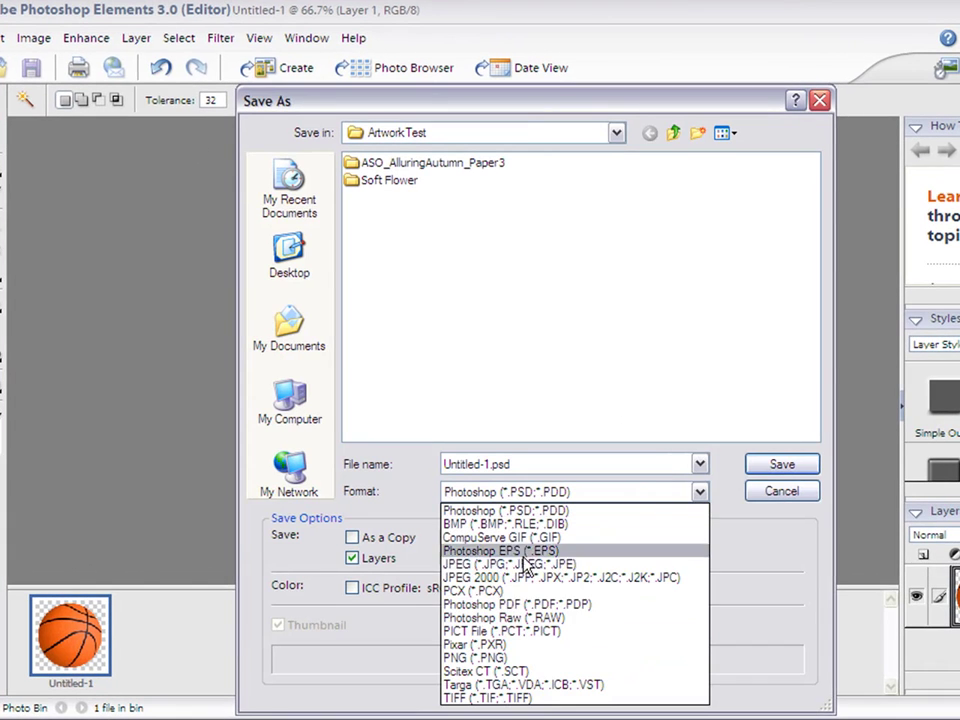
{"action": "left_click", "coordinate": [492, 658]}
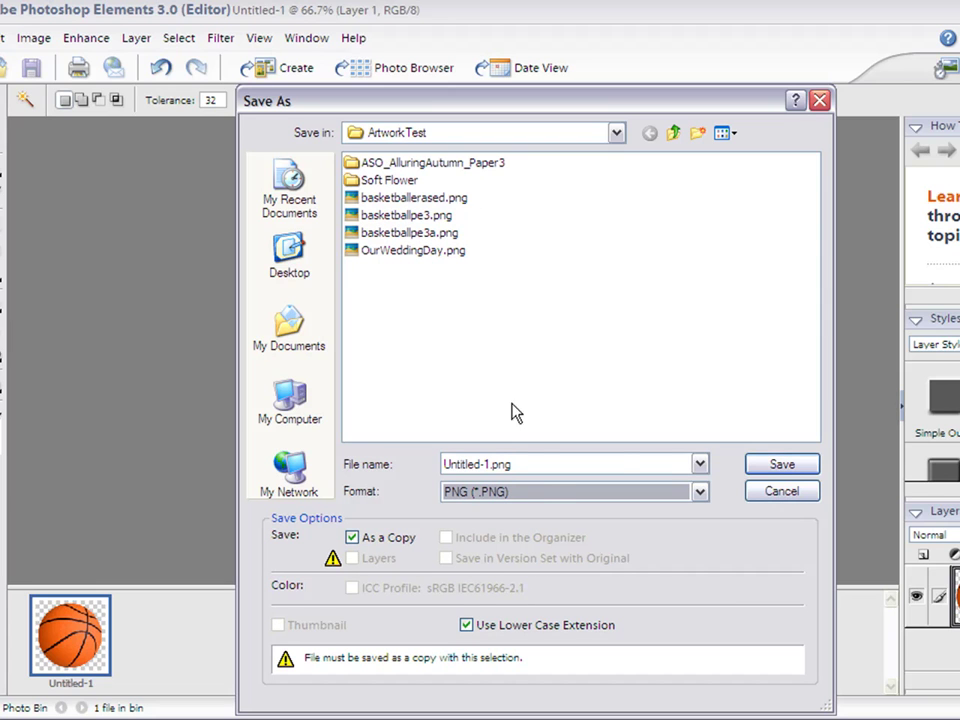
{"action": "double_click", "coordinate": [487, 460]}
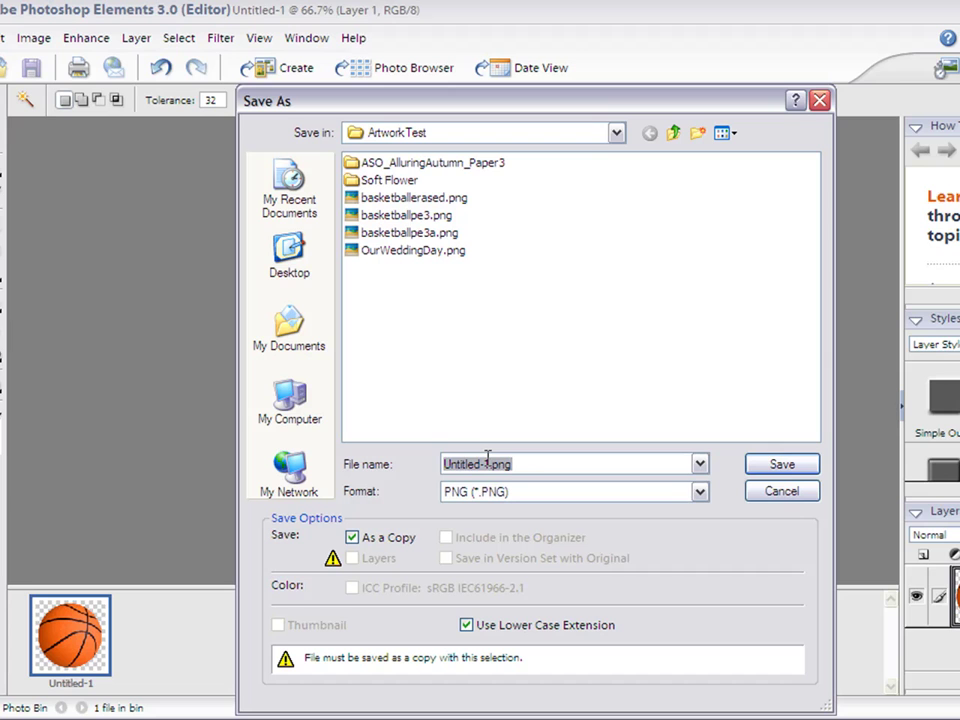
{"action": "type", "text": "basket"}
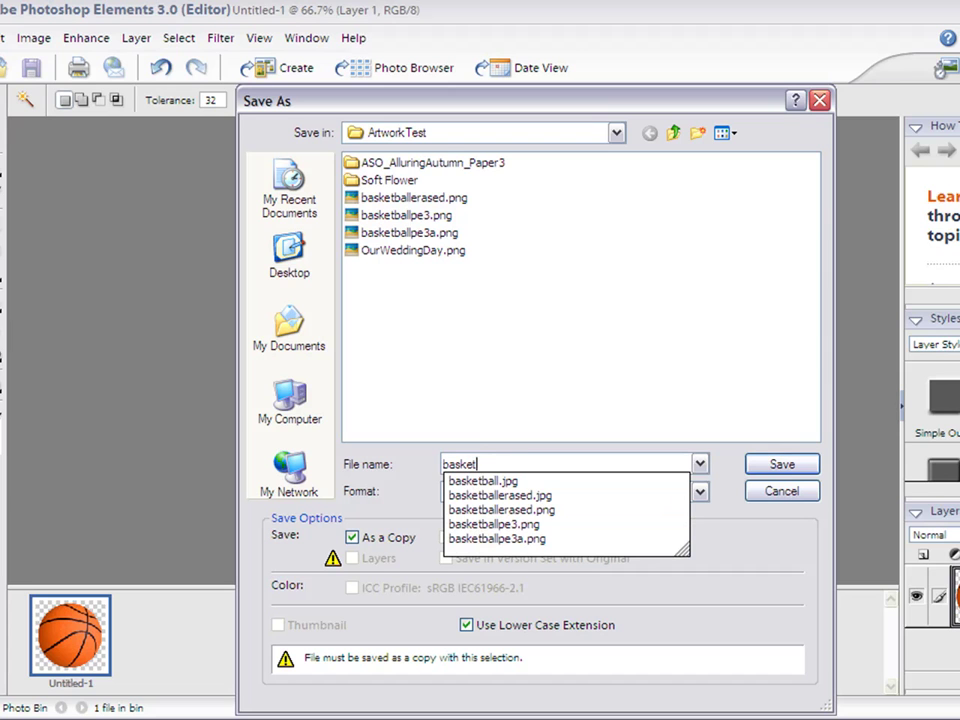
{"action": "type", "text": "balltest"}
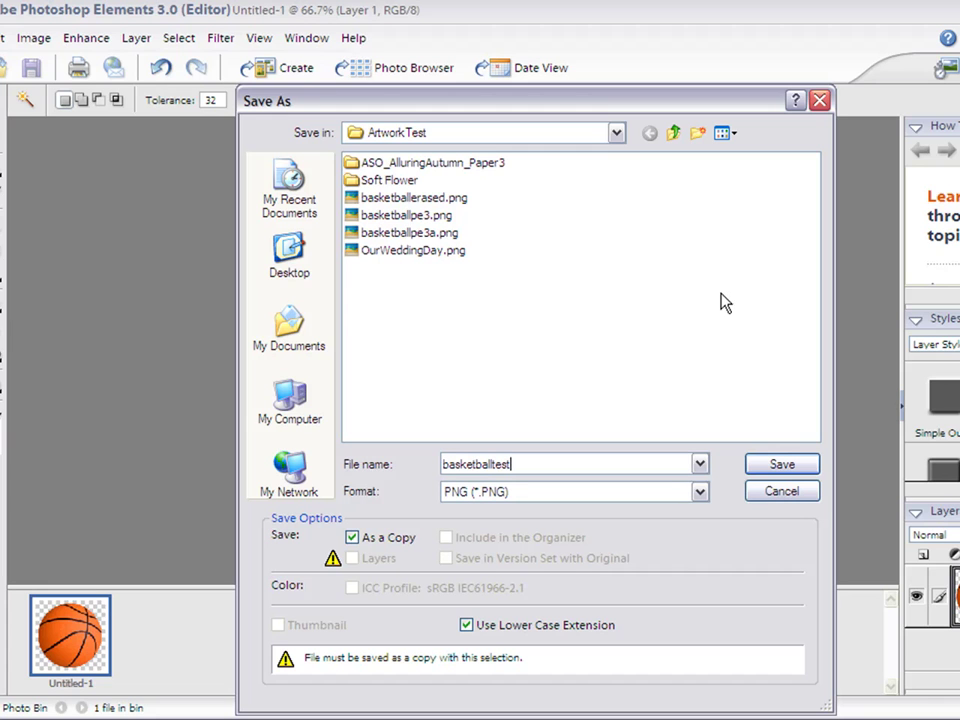
{"action": "left_click", "coordinate": [768, 464]}
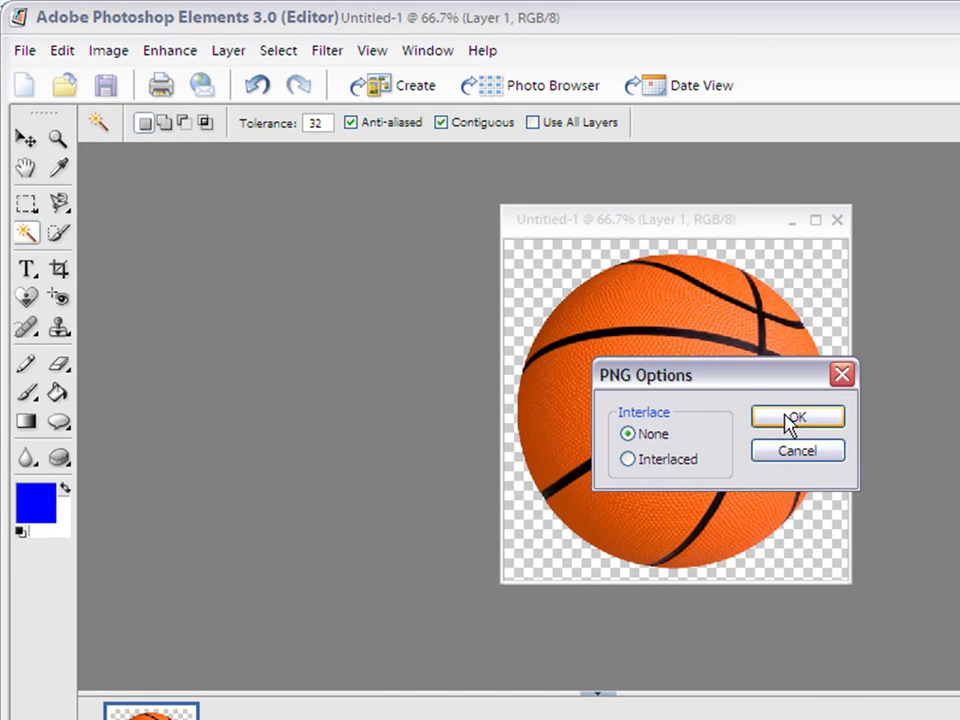
{"action": "left_click", "coordinate": [789, 422]}
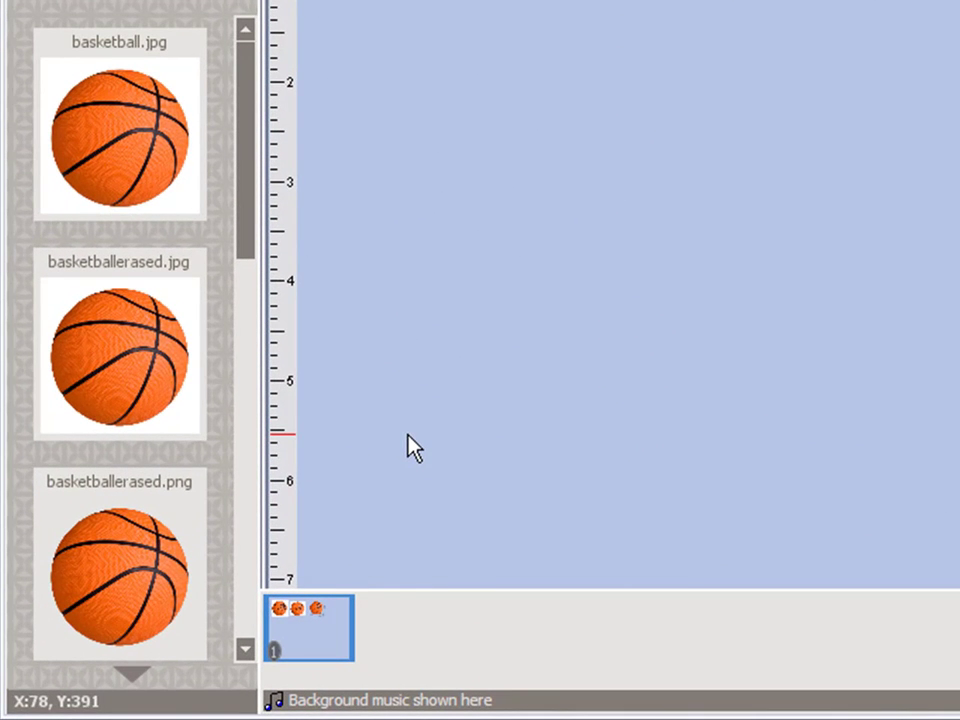
Scroll the ArtworkTest photo palette until basketballtest.png appears.
{"action": "left_click", "coordinate": [246, 650]}
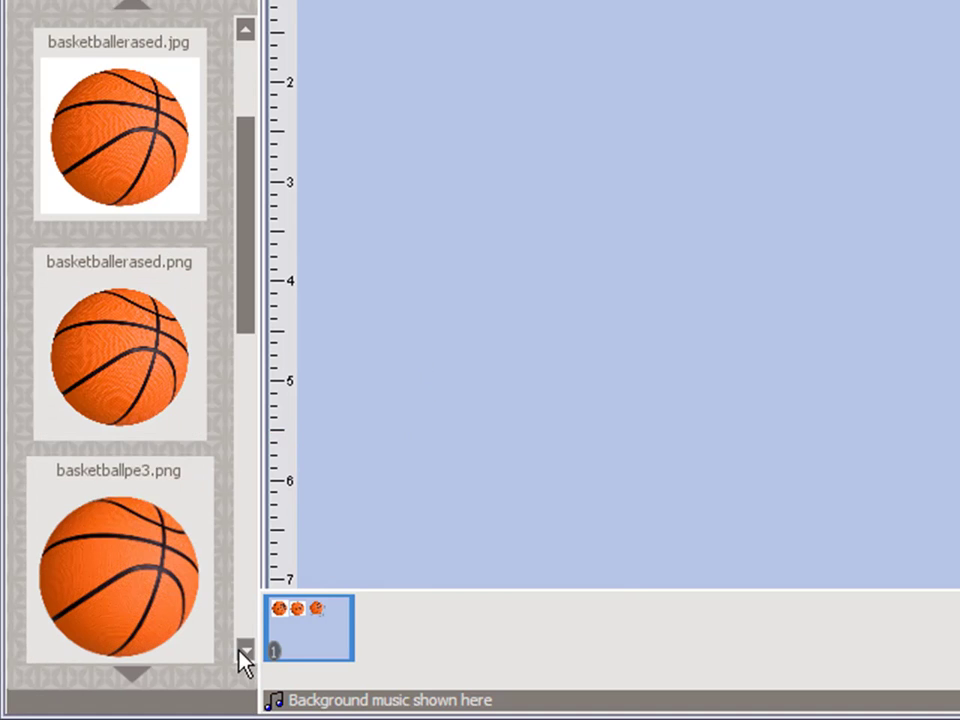
{"action": "left_click", "coordinate": [246, 650]}
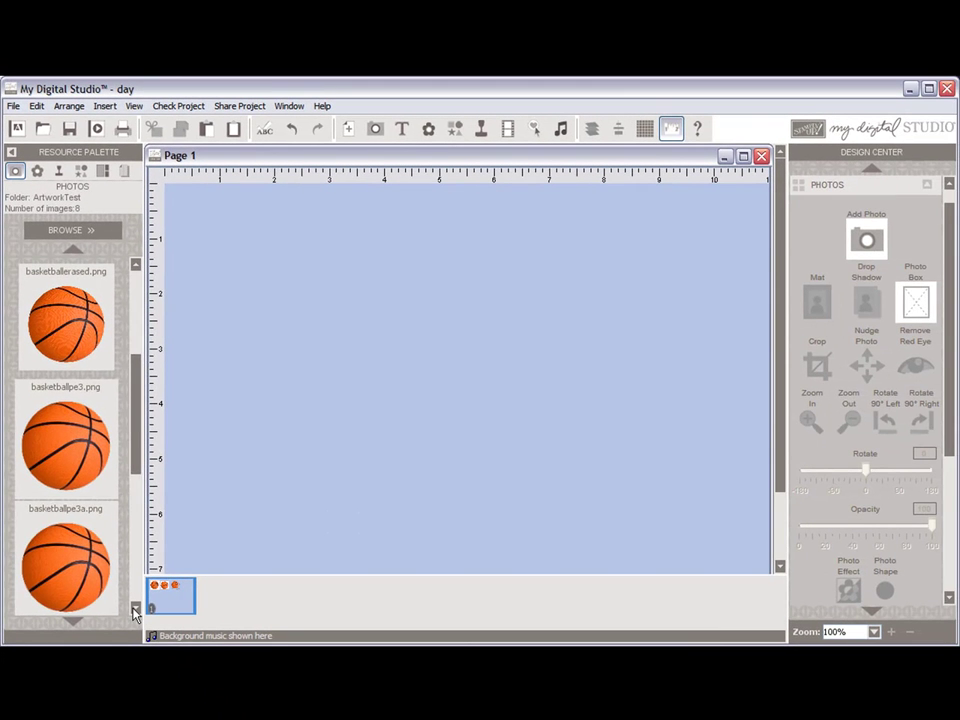
{"action": "left_click", "coordinate": [136, 612]}
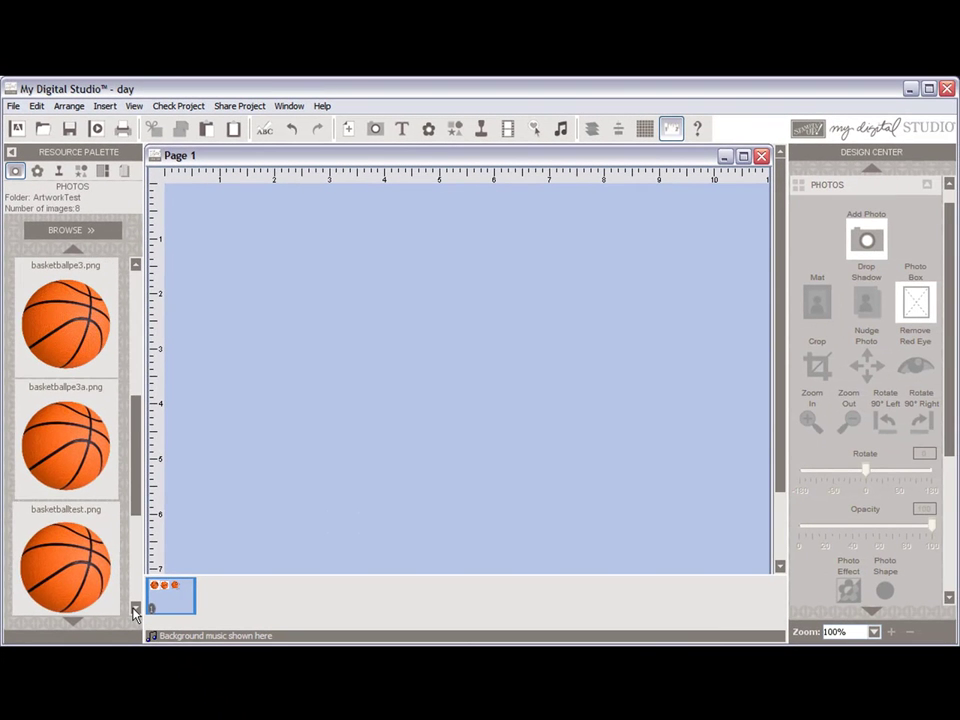
{"action": "left_click", "coordinate": [136, 612]}
{"action": "scroll", "coordinate": [102, 455], "scroll_direction": "down", "scroll_amount": 1}
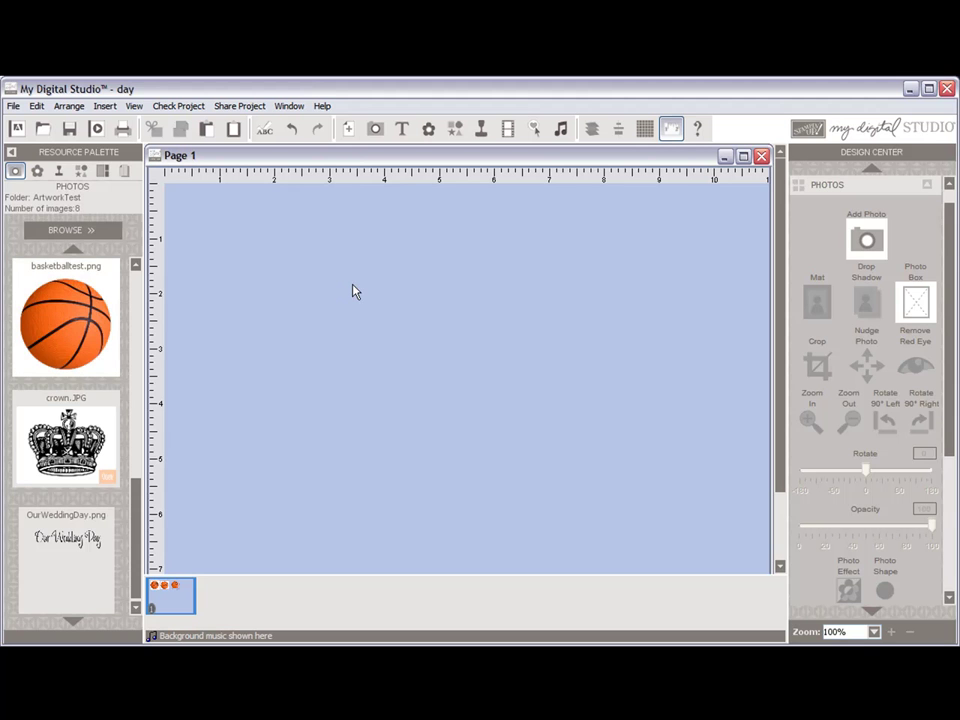
Place basketballtest.png on Page 1, shrink it near the top-left, and add a drop shadow.
{"action": "left_click_drag", "start_coordinate": [355, 291], "coordinate": [266, 400]}
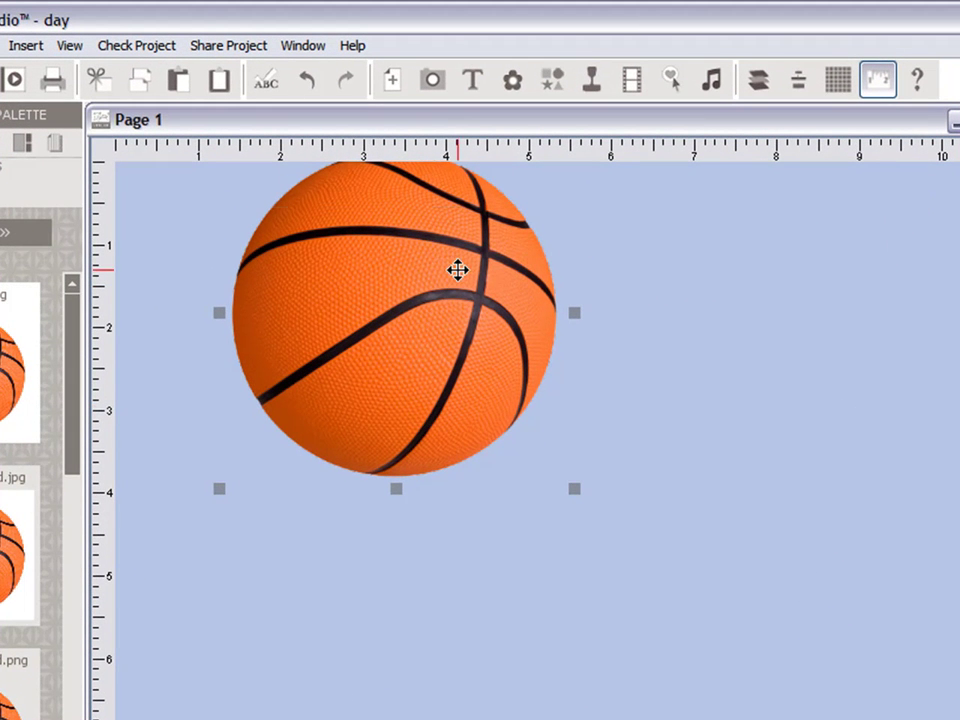
{"action": "left_click_drag", "start_coordinate": [456, 268], "coordinate": [465, 420]}
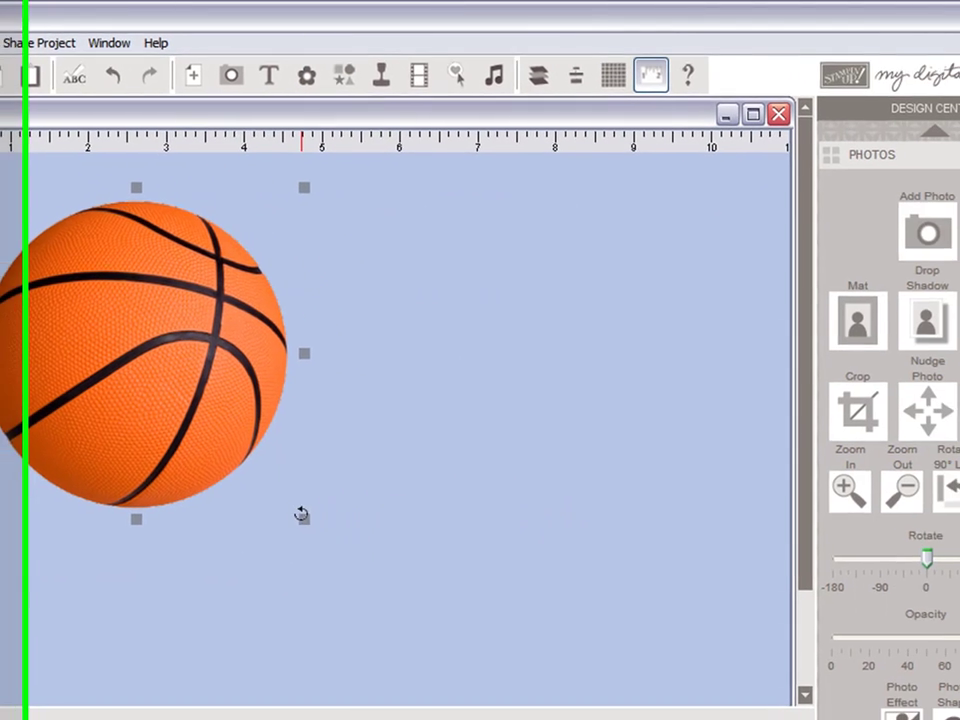
{"action": "left_click_drag", "start_coordinate": [509, 551], "coordinate": [338, 355]}
{"action": "left_click_drag", "start_coordinate": [110, 330], "coordinate": [71, 295]}
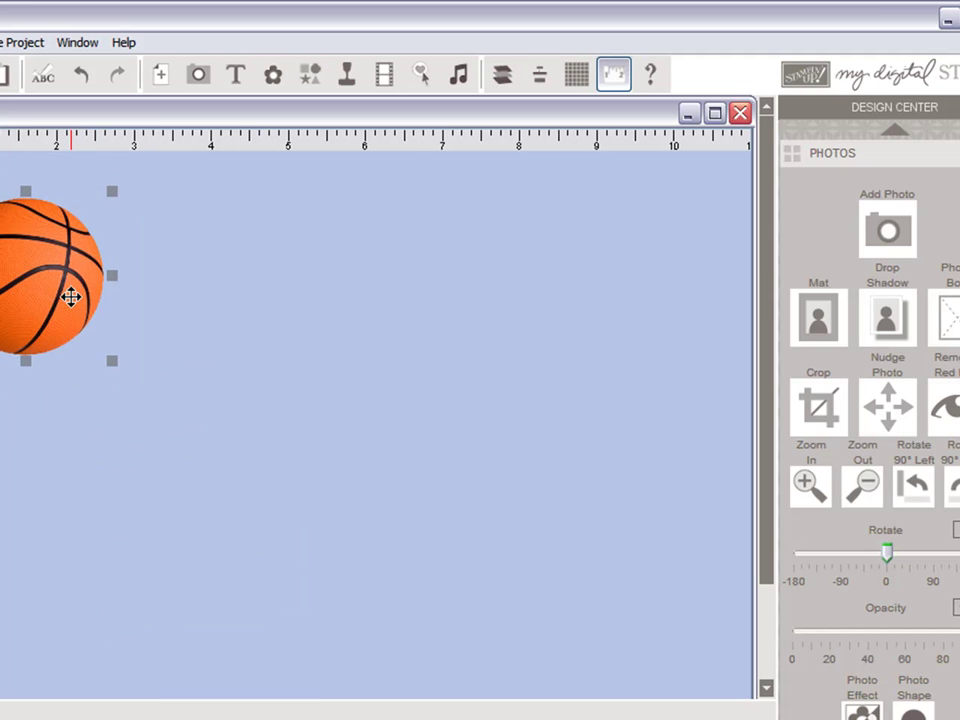
{"action": "left_click", "coordinate": [889, 326]}
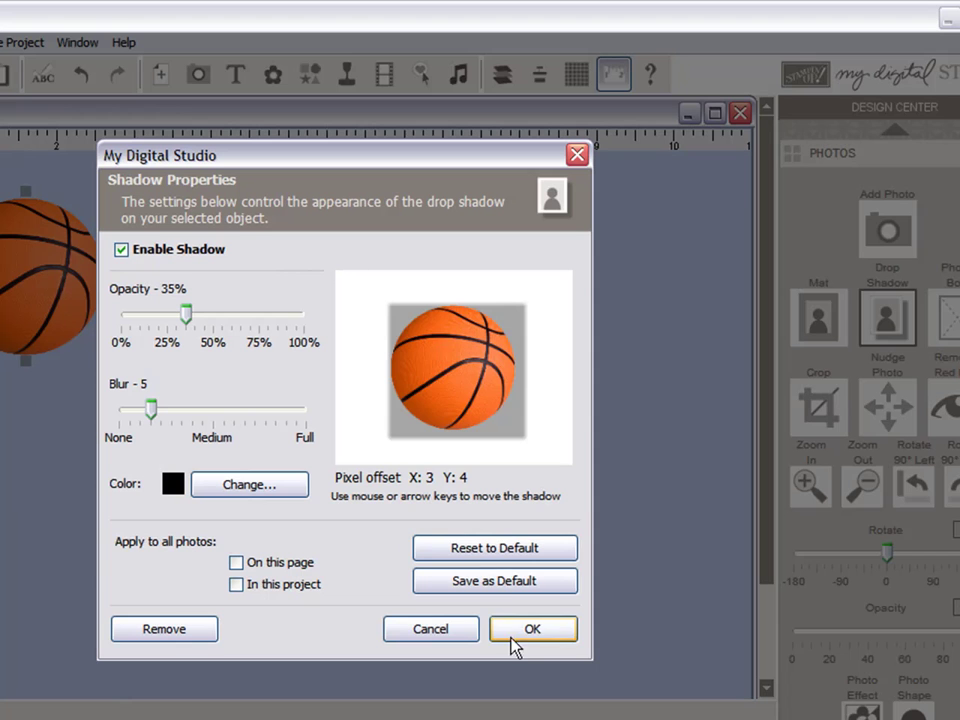
{"action": "left_click", "coordinate": [519, 642]}
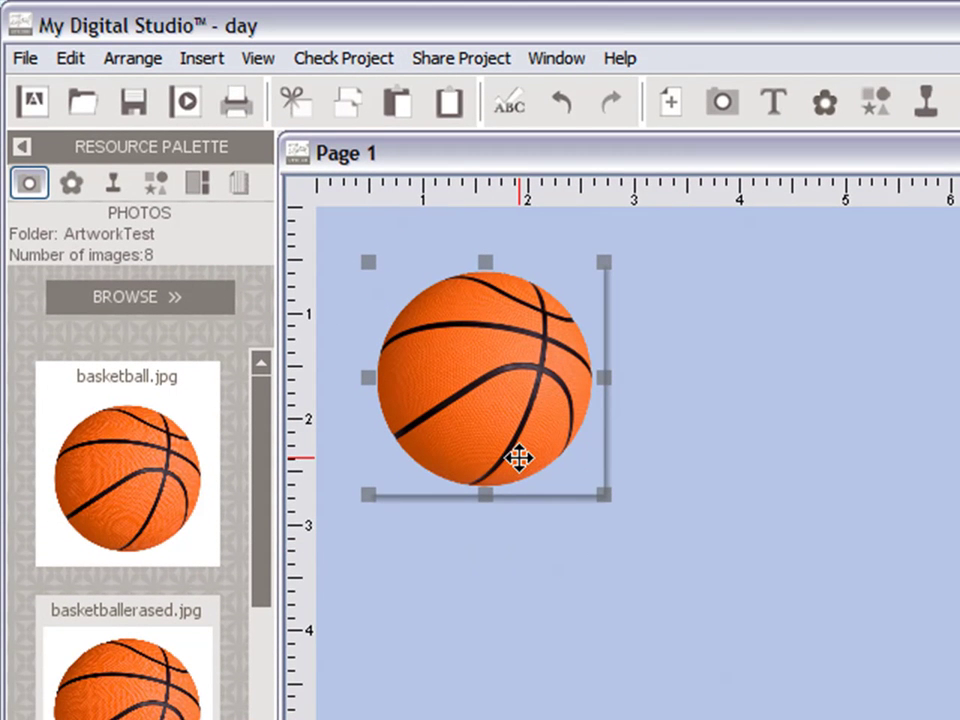
Delete the basketball photo and show the Brads embellishments in the resource list.
{"action": "key", "text": "Delete"}
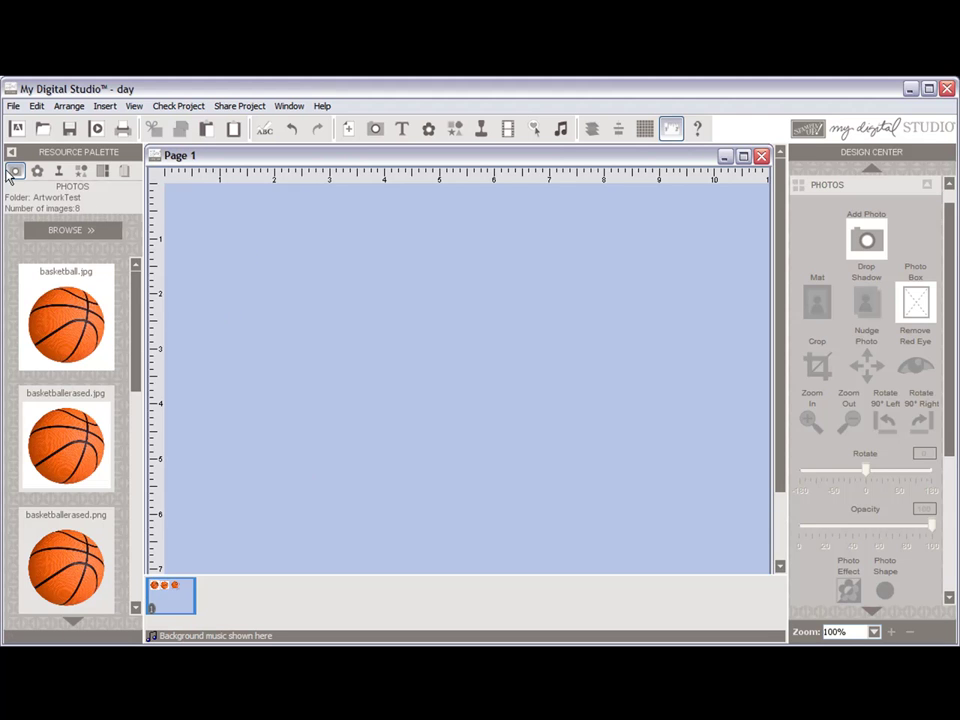
{"action": "left_click", "coordinate": [37, 171]}
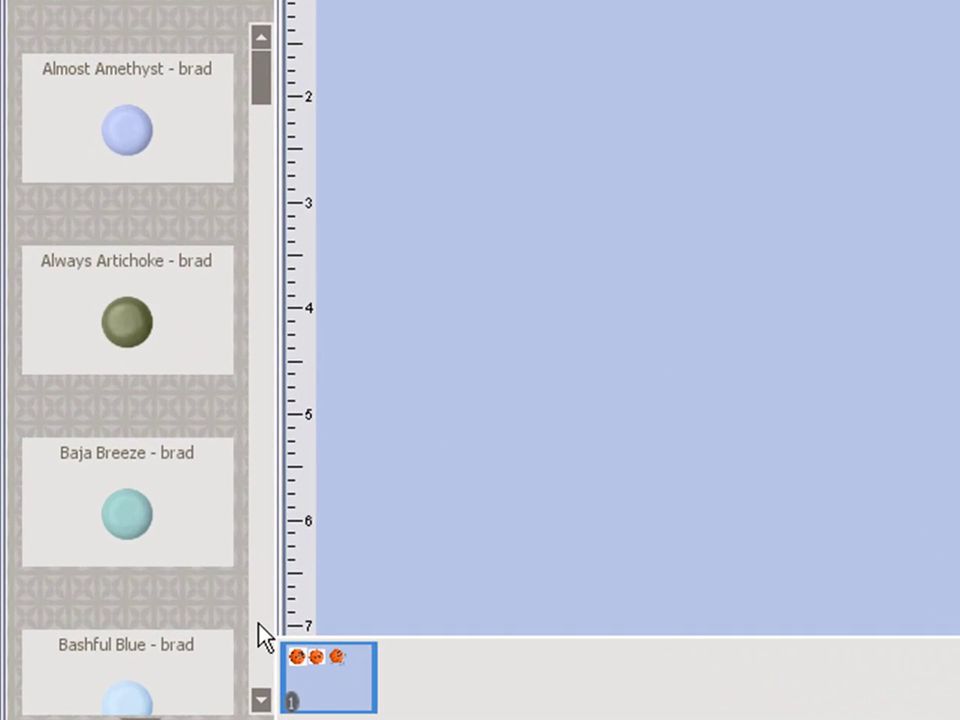
Place the basketballpe3 brad on Page 1 near the top-left corner.
{"action": "left_click", "coordinate": [143, 578]}
{"action": "scroll", "coordinate": [258, 626], "scroll_direction": "down", "scroll_amount": 3}
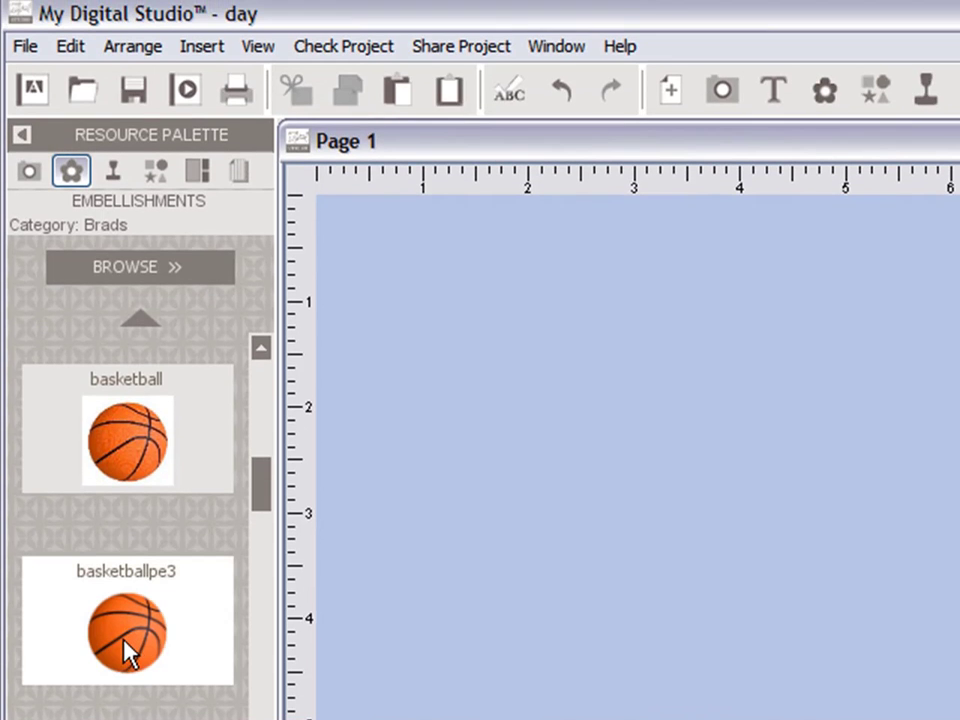
{"action": "left_click_drag", "start_coordinate": [127, 323], "coordinate": [545, 286]}
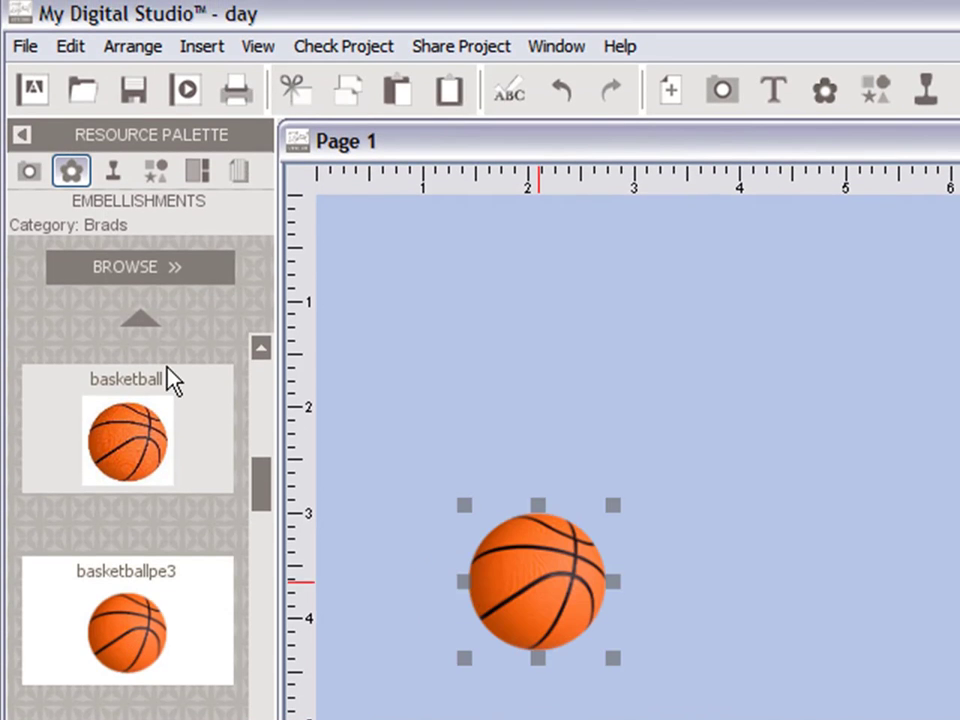
{"action": "left_click_drag", "start_coordinate": [531, 579], "coordinate": [490, 344]}
{"action": "left_click_drag", "start_coordinate": [292, 307], "coordinate": [330, 330]}
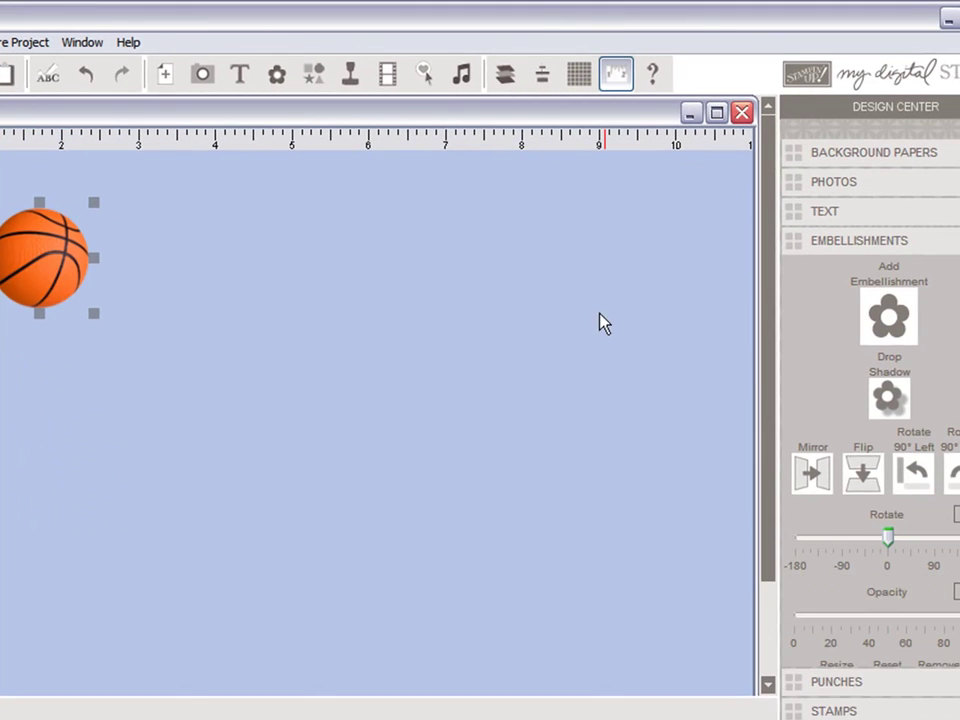
Give the brad a ball-shaped 35% opacity, blur-5 drop shadow and deselect it.
{"action": "left_click", "coordinate": [900, 402]}
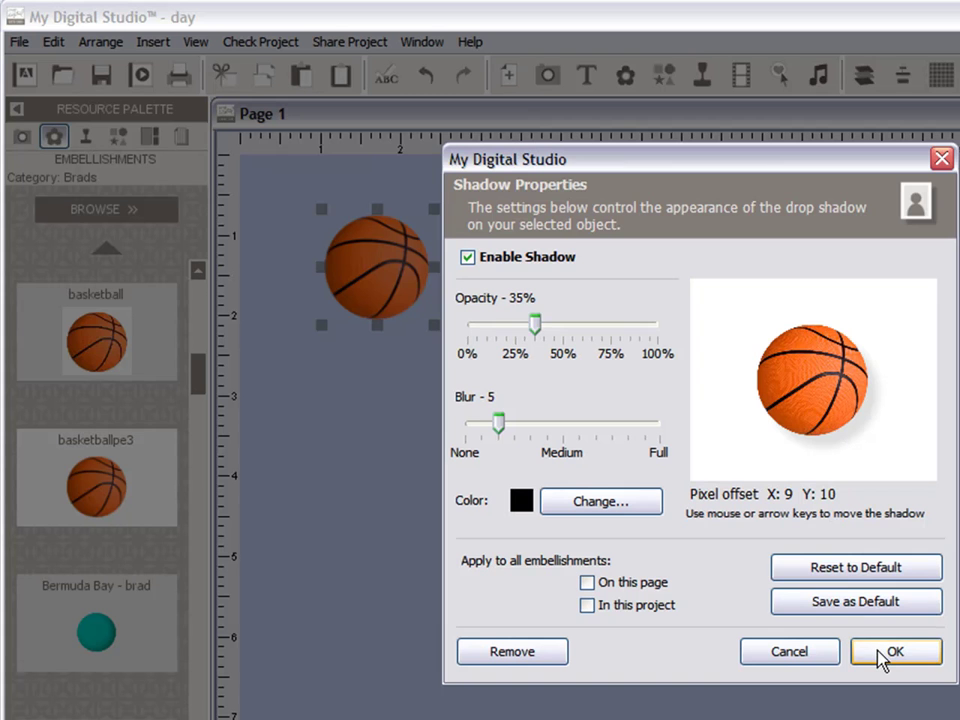
{"action": "left_click", "coordinate": [886, 652]}
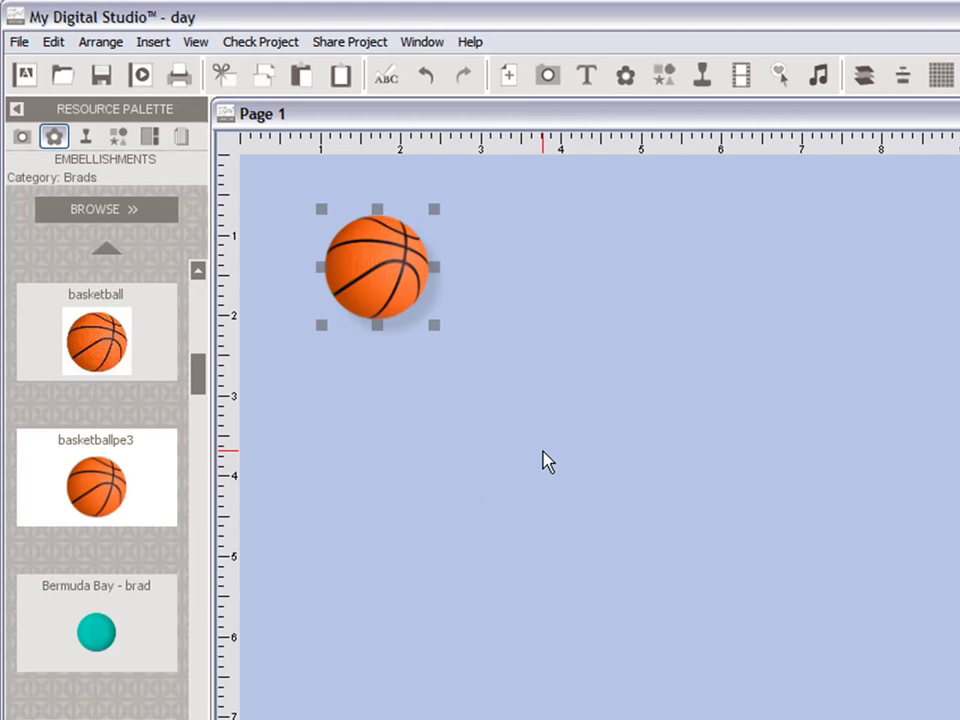
{"action": "left_click", "coordinate": [542, 457]}
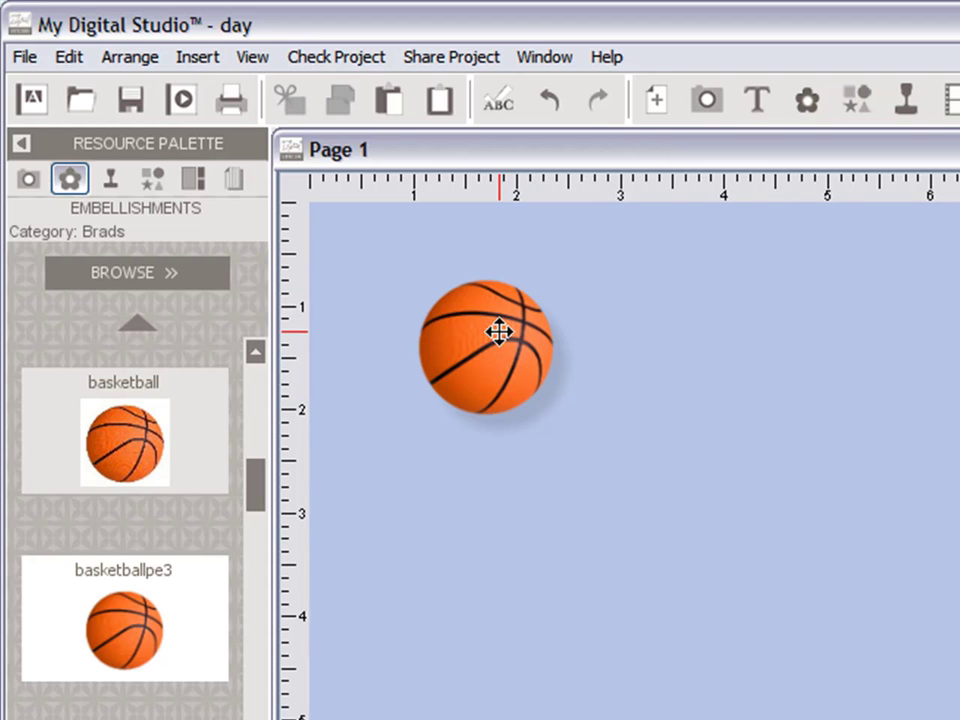
Move the shadowed basketball brad up and left toward Page 1's top-left corner.
{"action": "left_click_drag", "start_coordinate": [499, 333], "coordinate": [438, 295]}
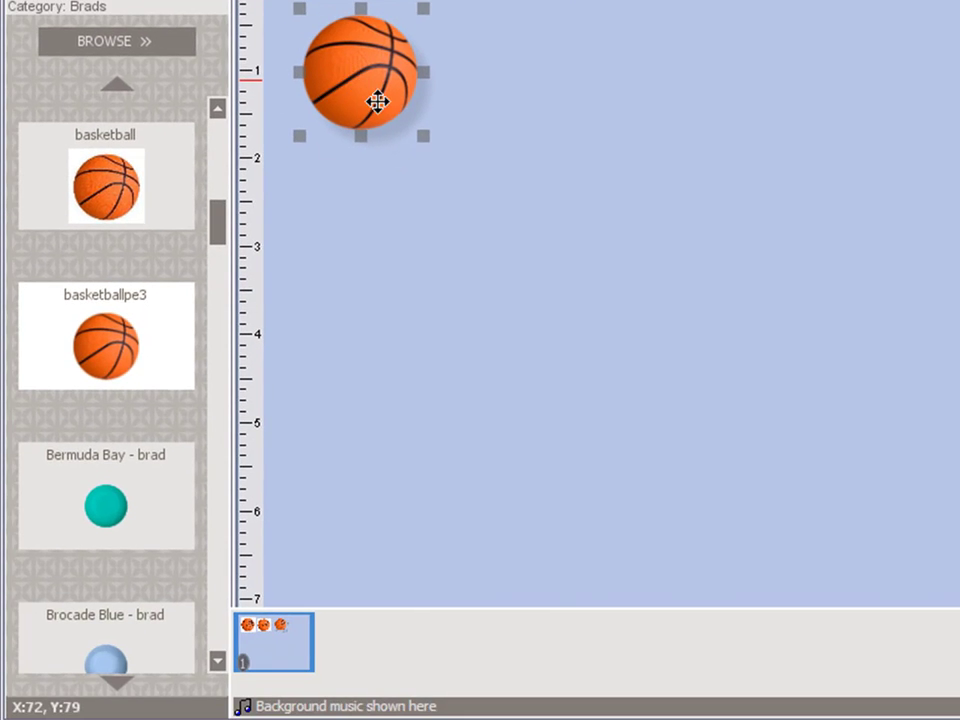
Nudge the basketball brad, enlarge it to about 2.4 inches, and accept the pixelation warning.
{"action": "left_click_drag", "start_coordinate": [377, 101], "coordinate": [402, 121]}
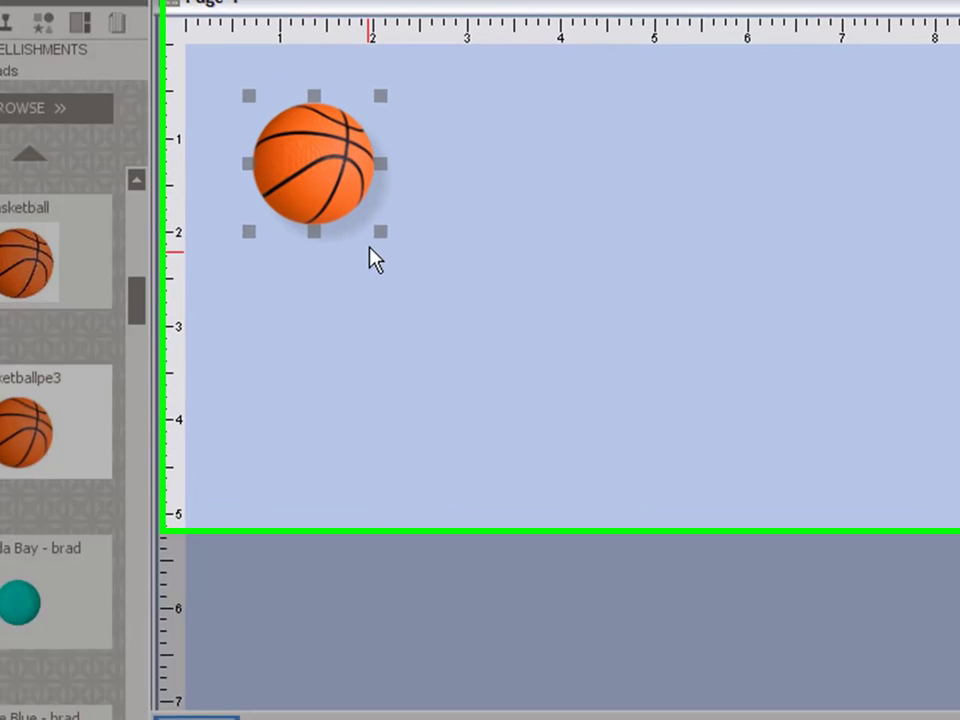
{"action": "left_click_drag", "start_coordinate": [380, 231], "coordinate": [476, 327]}
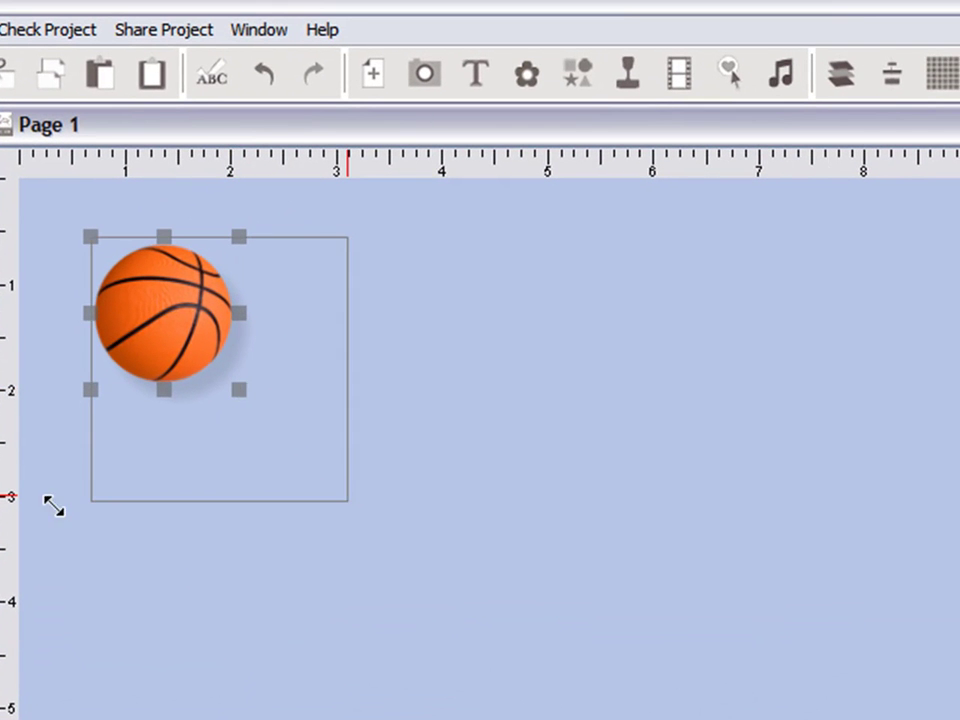
{"action": "left_click_drag", "start_coordinate": [53, 507], "coordinate": [54, 527]}
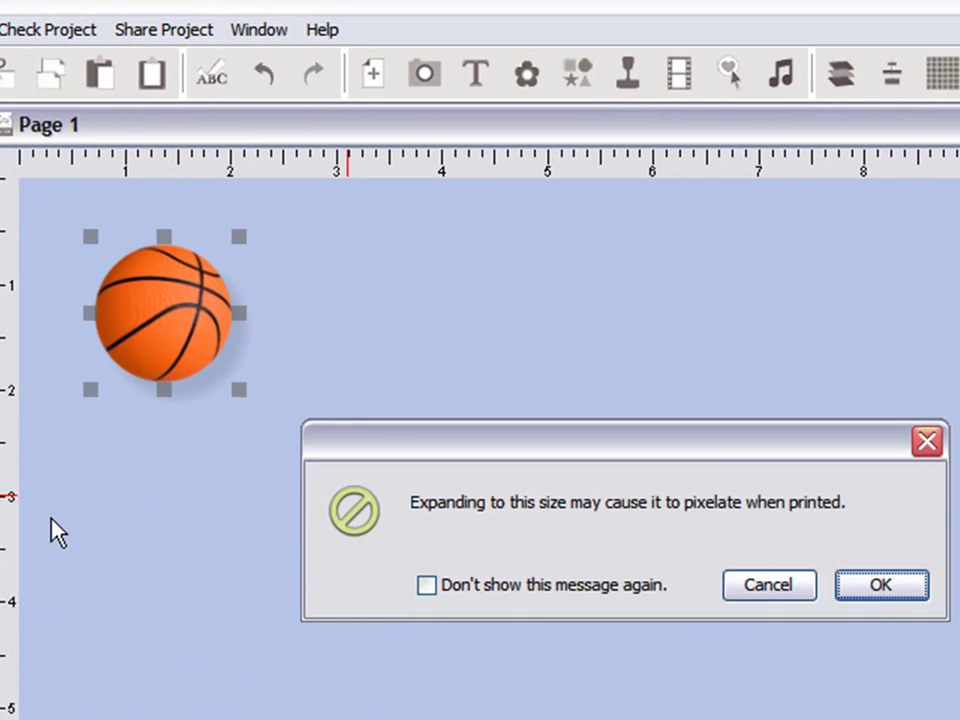
{"action": "left_click", "coordinate": [857, 590]}
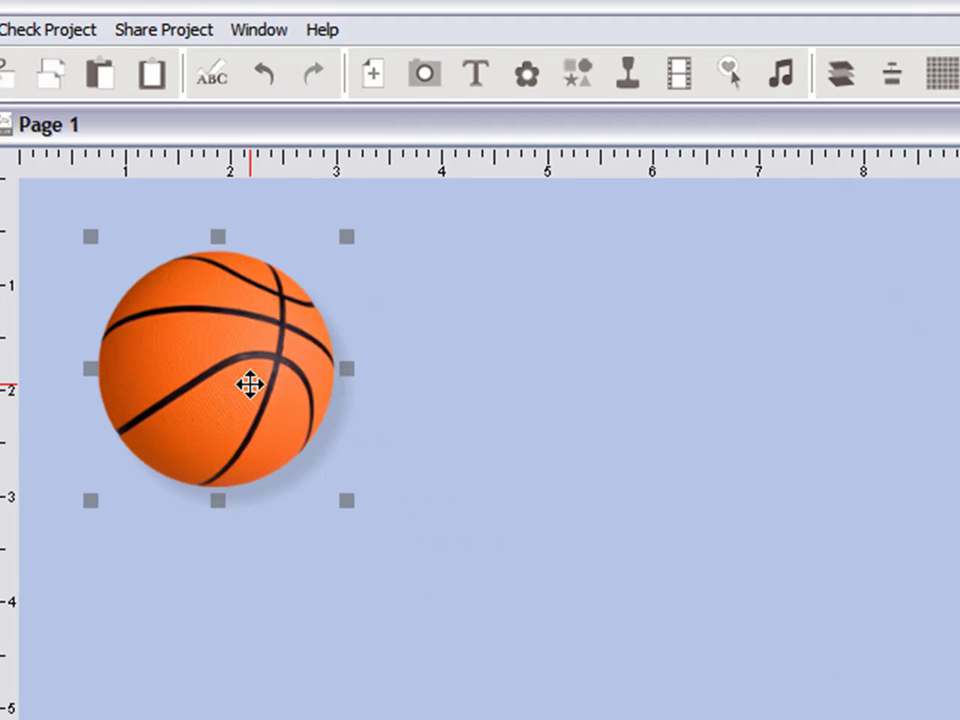